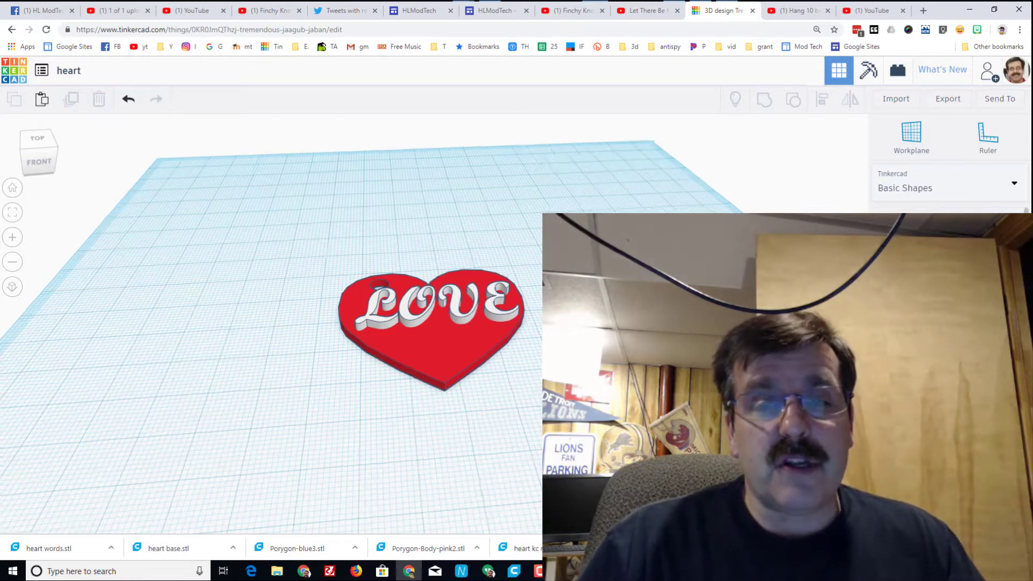
Step: Export the heart shape from Tinkercad as the STL file 'heart base2'
right_drag(533, 322, 535, 382)
click(459, 352)
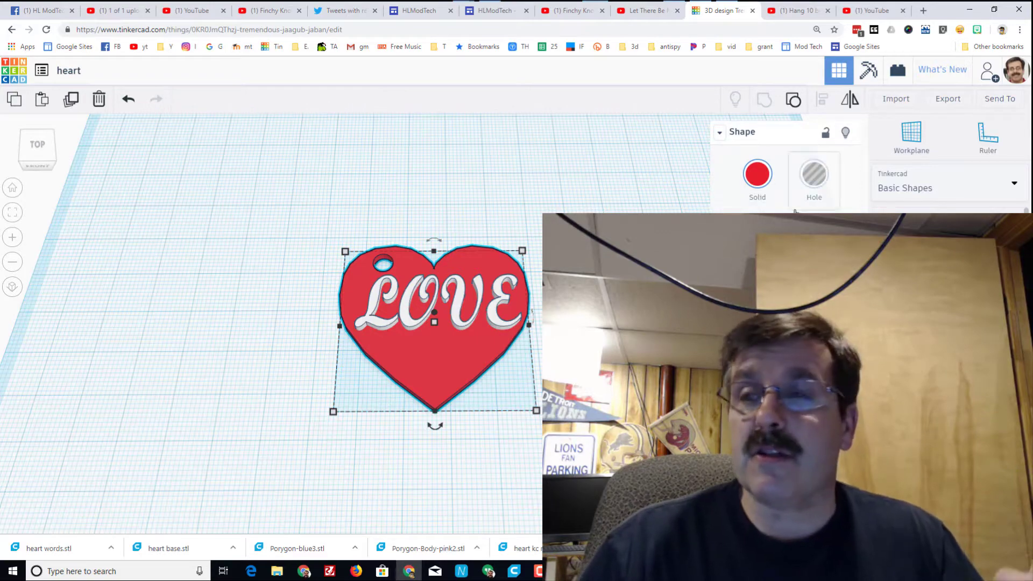
click(952, 101)
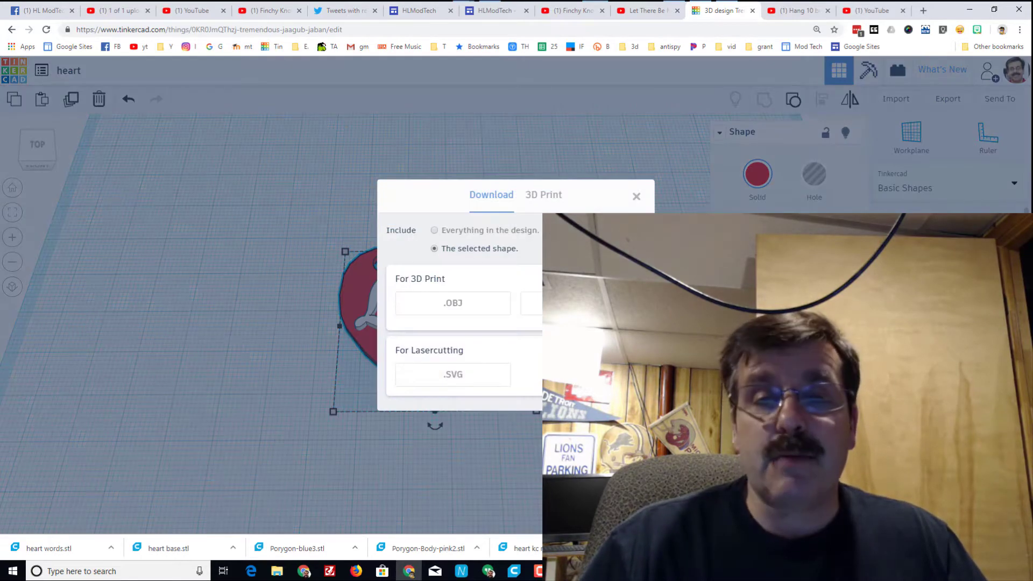
click(578, 303)
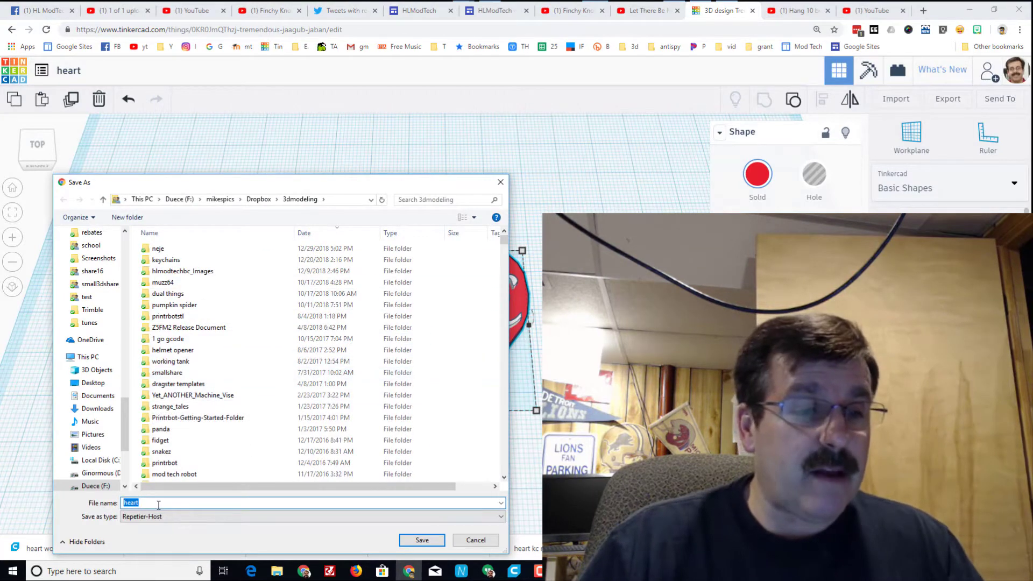
text(base2)
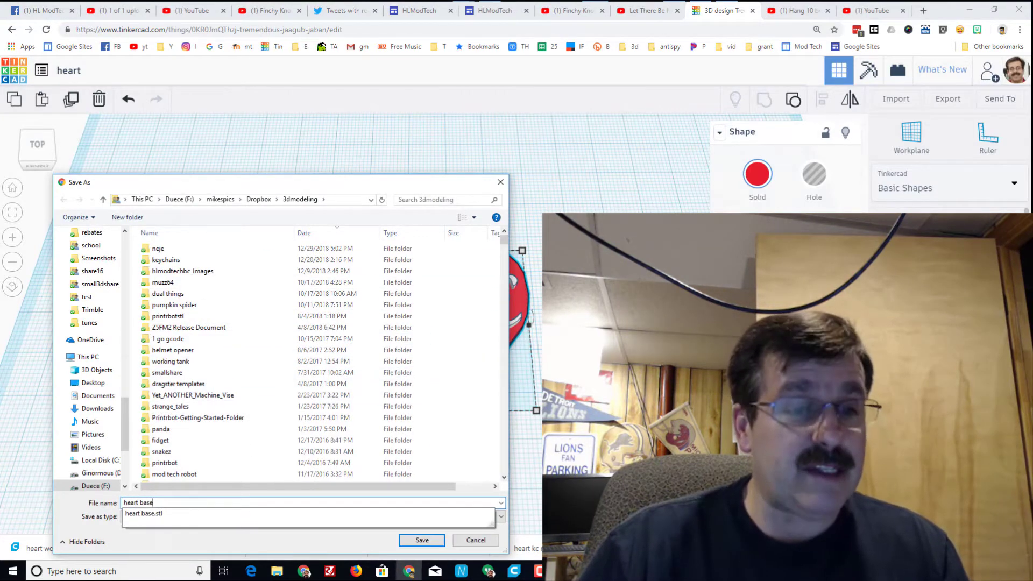
click(415, 541)
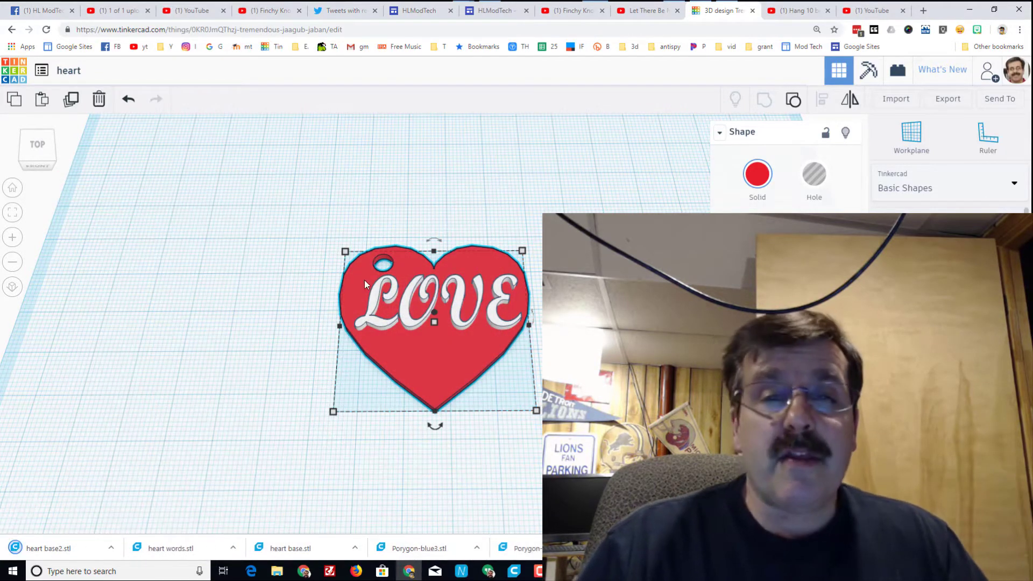
Step: Export the LOVE lettering as the STL file 'heart kcw2'
click(460, 295)
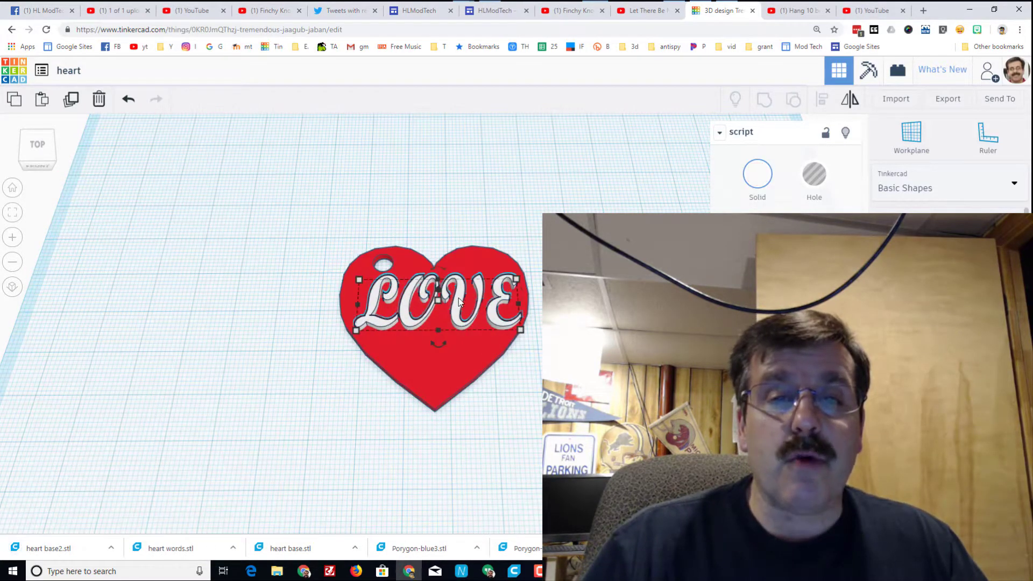
right_drag(458, 299, 460, 327)
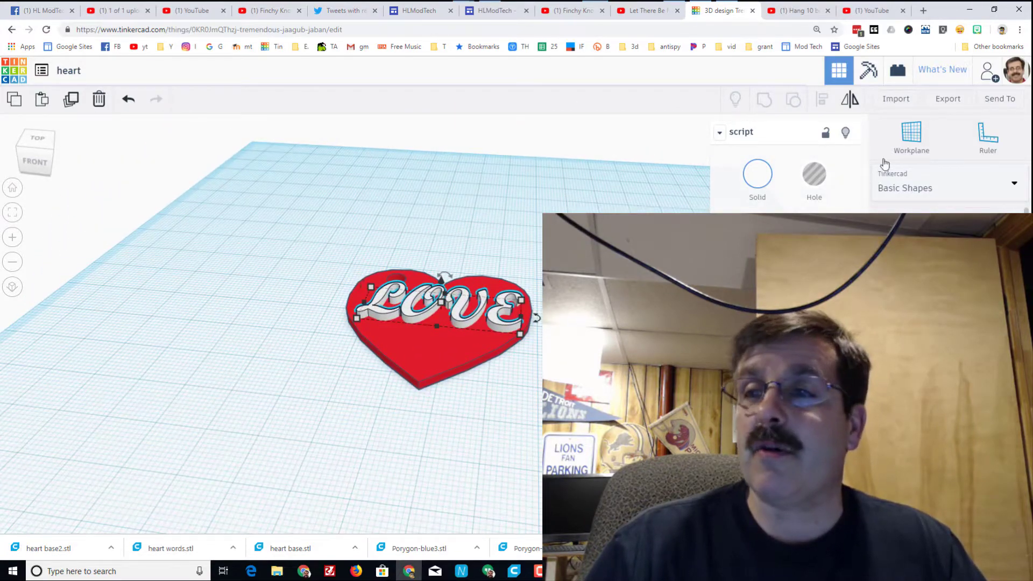
click(948, 99)
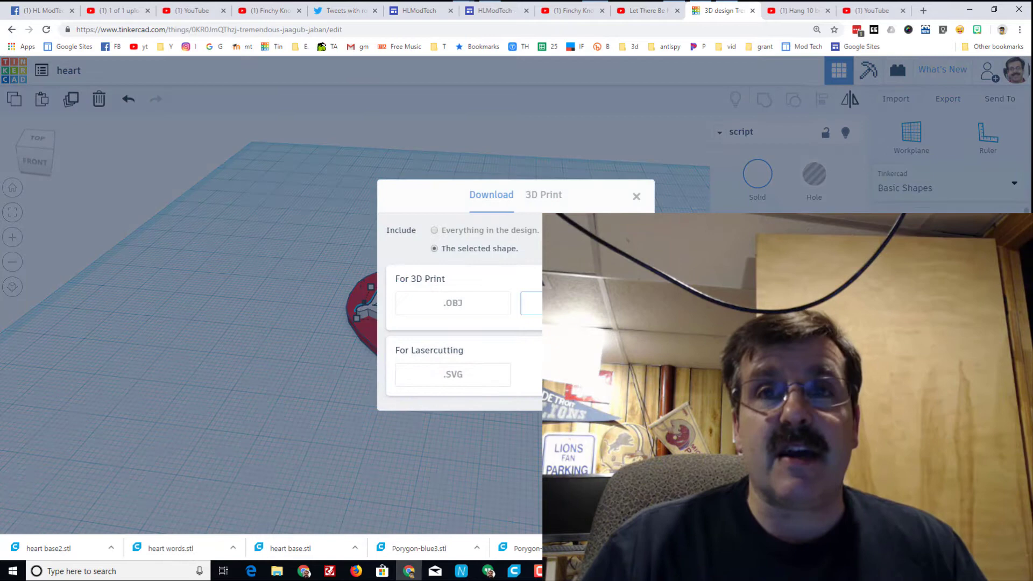
click(578, 303)
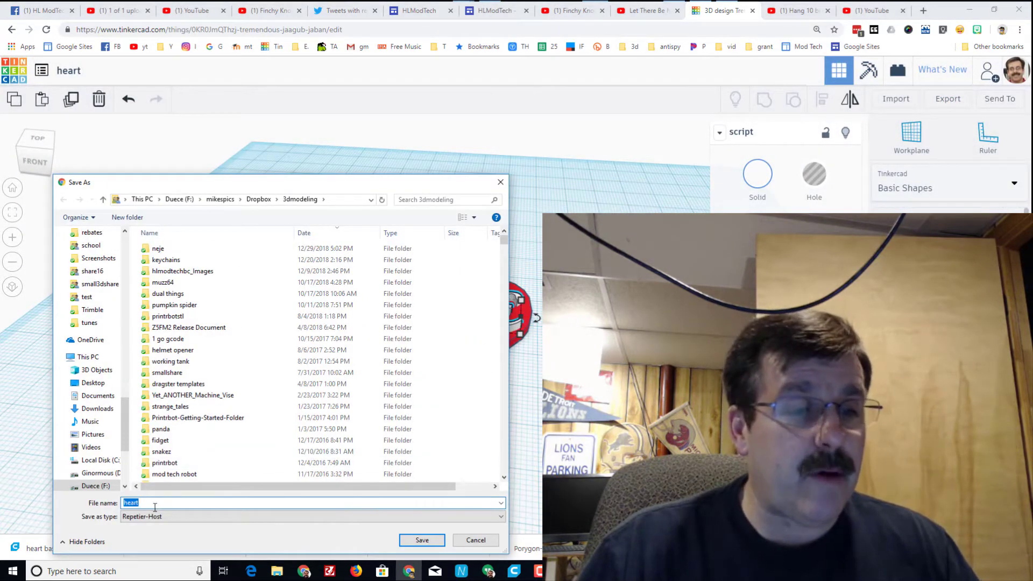
text(kcw2)
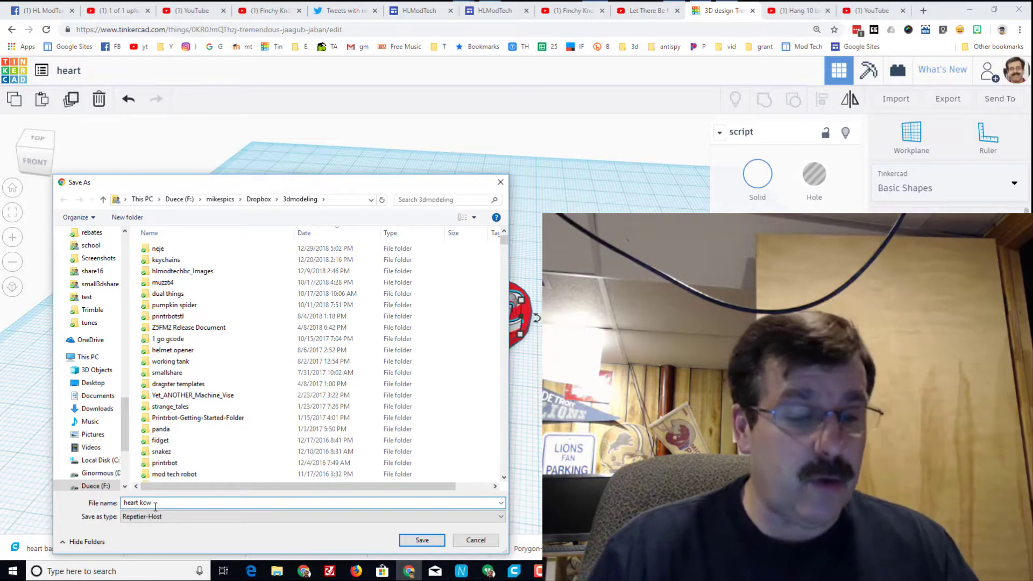
click(417, 540)
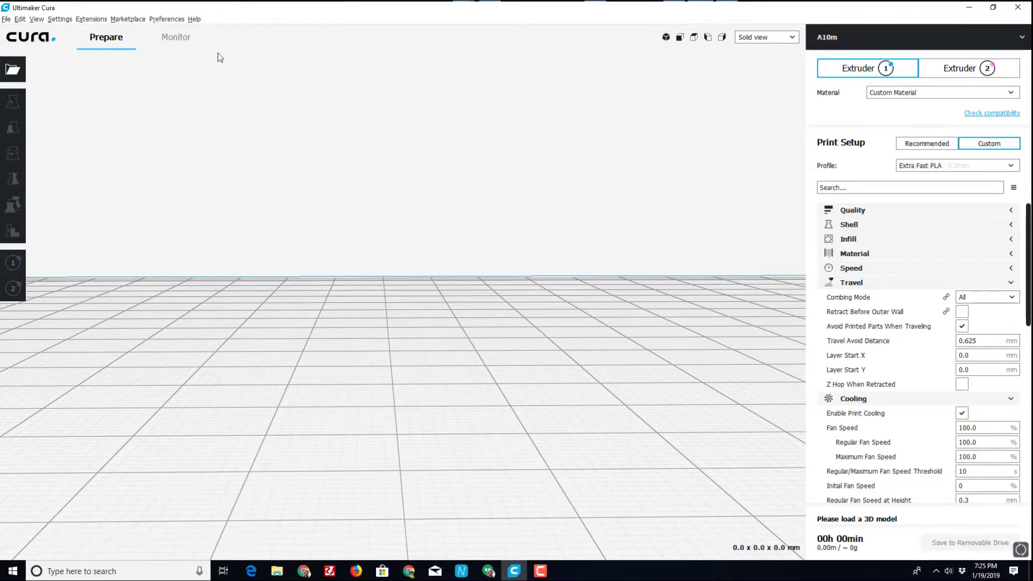
Step: Review Cura's general preferences and close them without changes
click(165, 21)
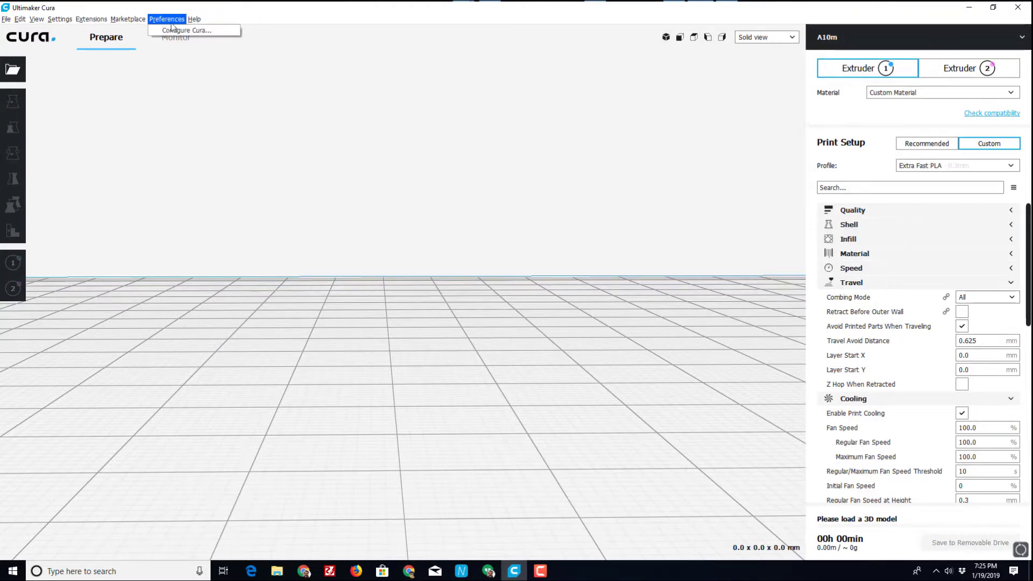
click(173, 30)
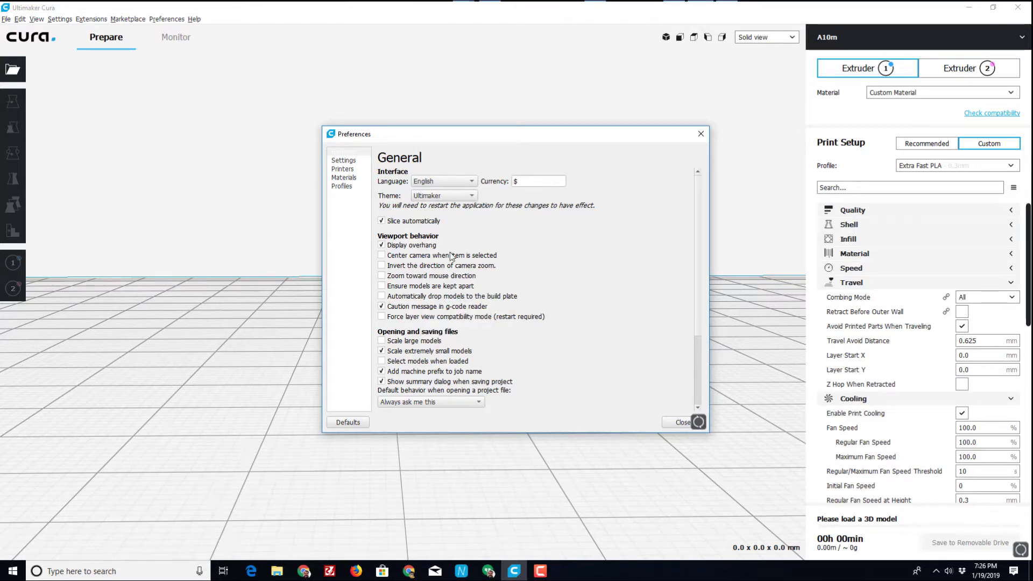
click(682, 423)
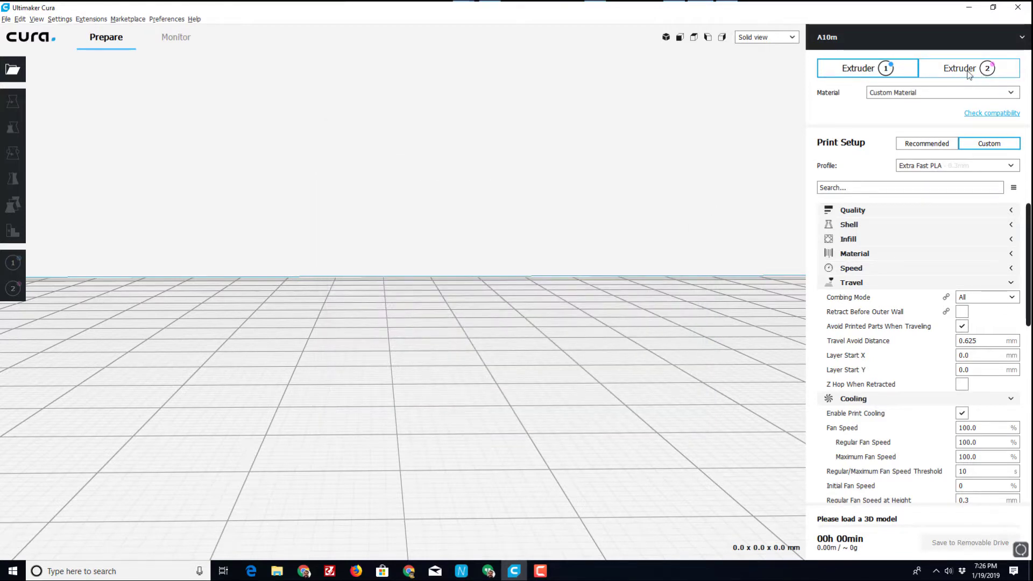
Step: Check Extruder 1's material brand list, leaving Custom Material selected
click(904, 96)
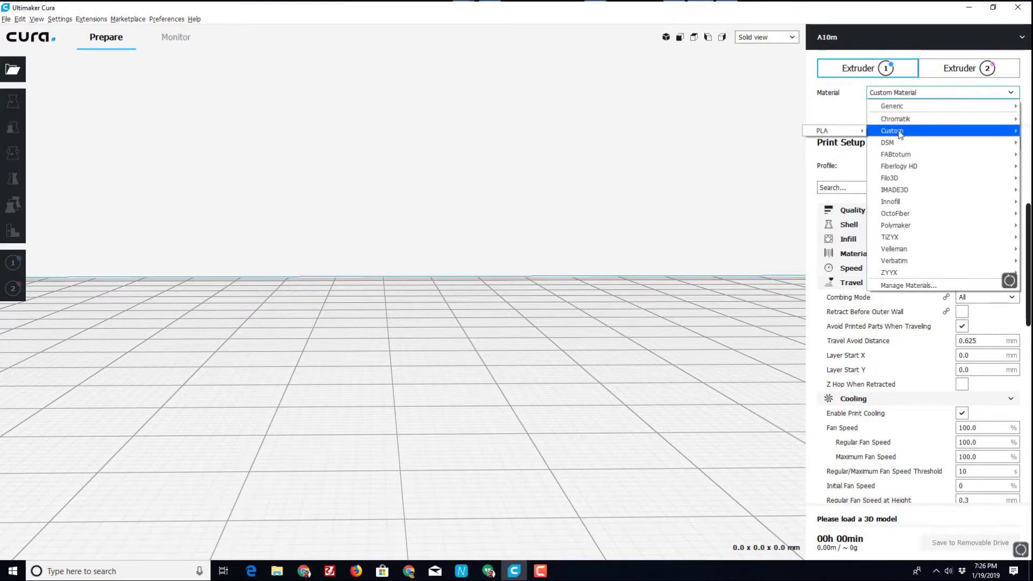
mouse_move(901, 134)
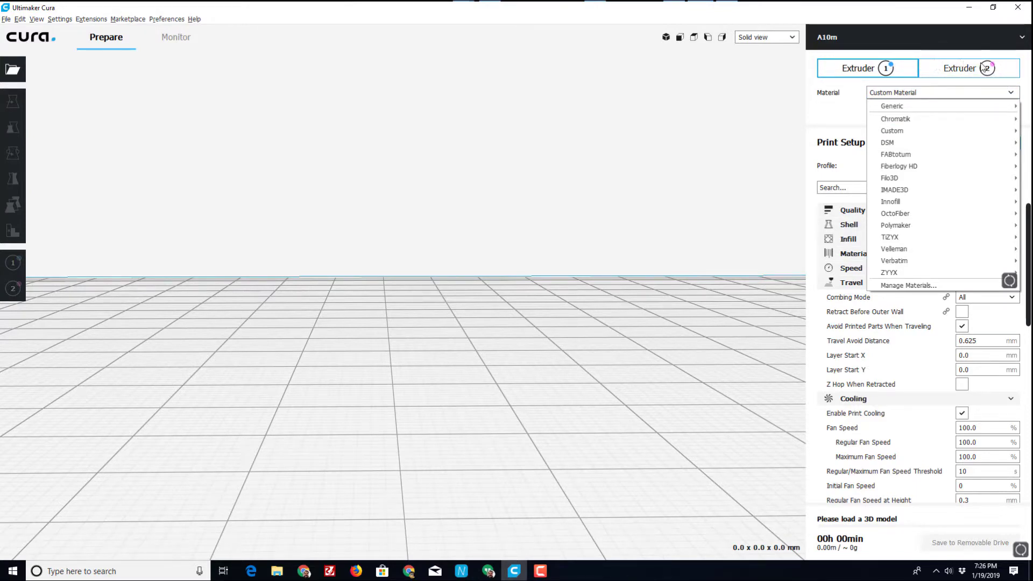
click(371, 268)
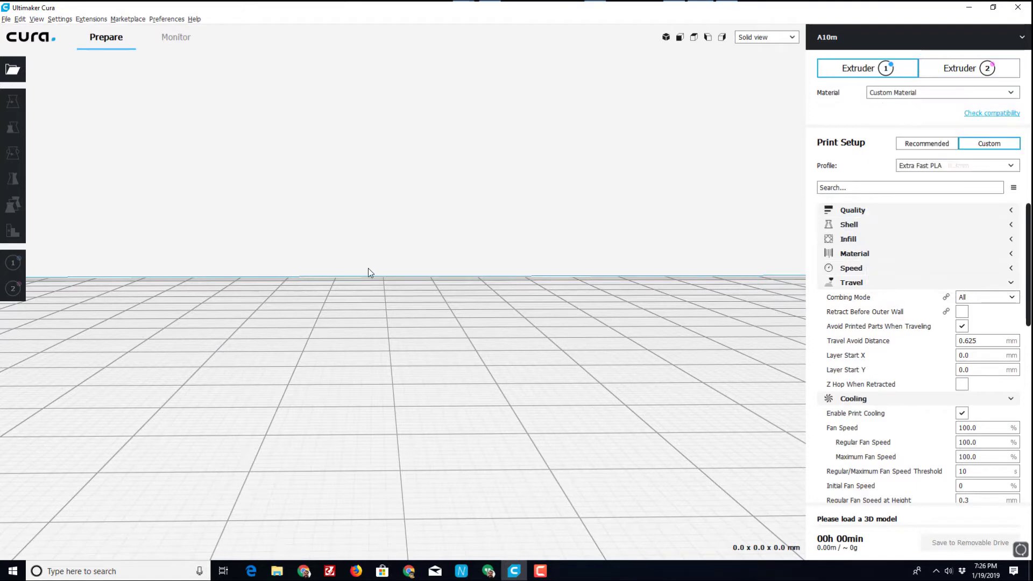
Step: Load the 'heart base2' model, finding it by sorting files by date
click(10, 72)
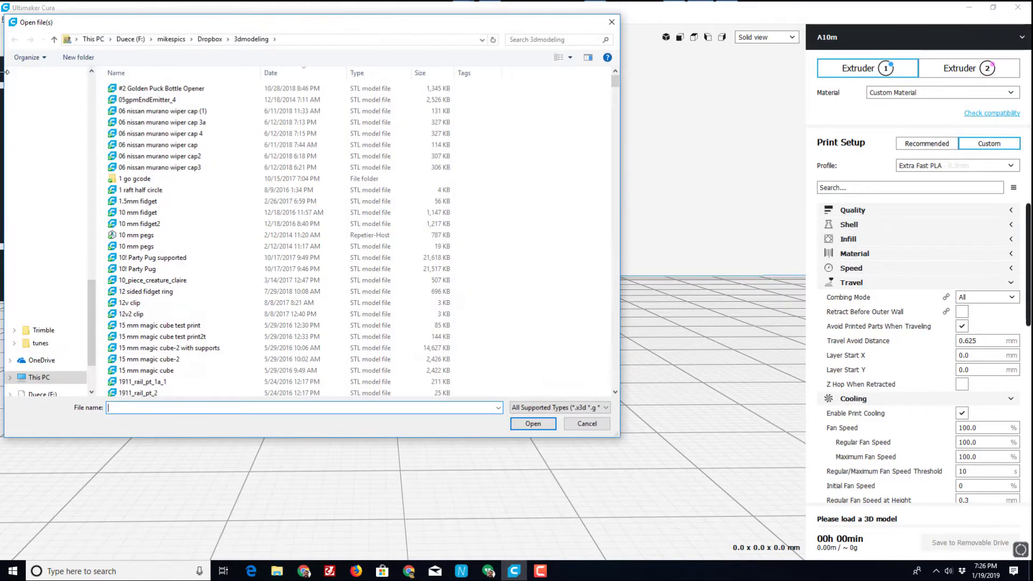
click(301, 71)
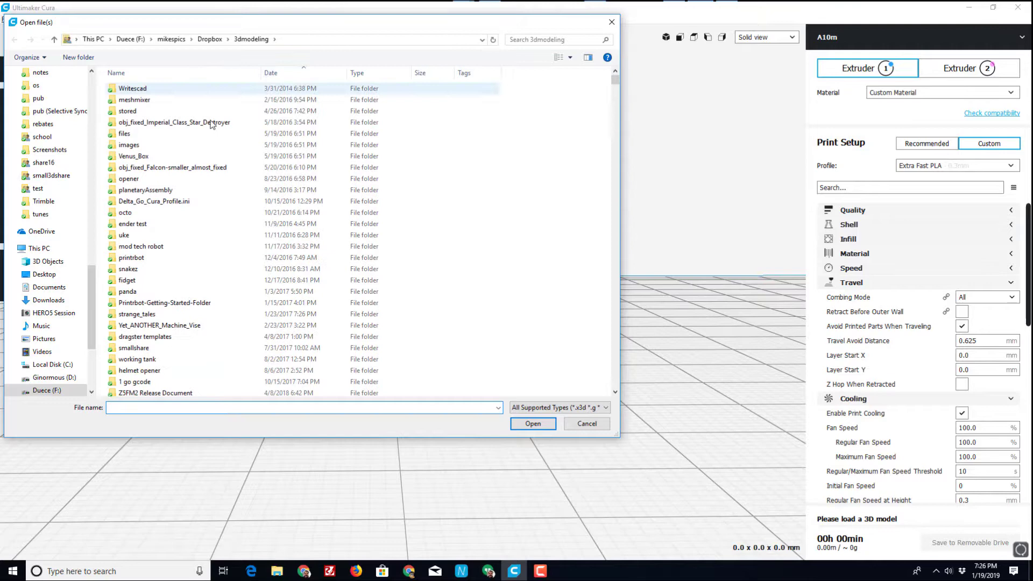
scroll(172, 236, down, 5)
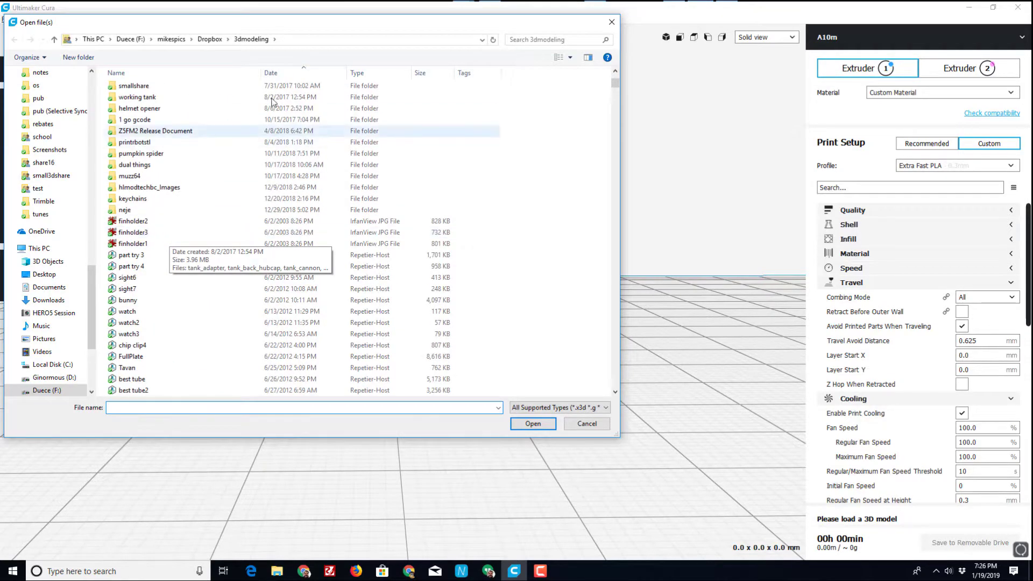
click(288, 72)
scroll(186, 269, down, 5)
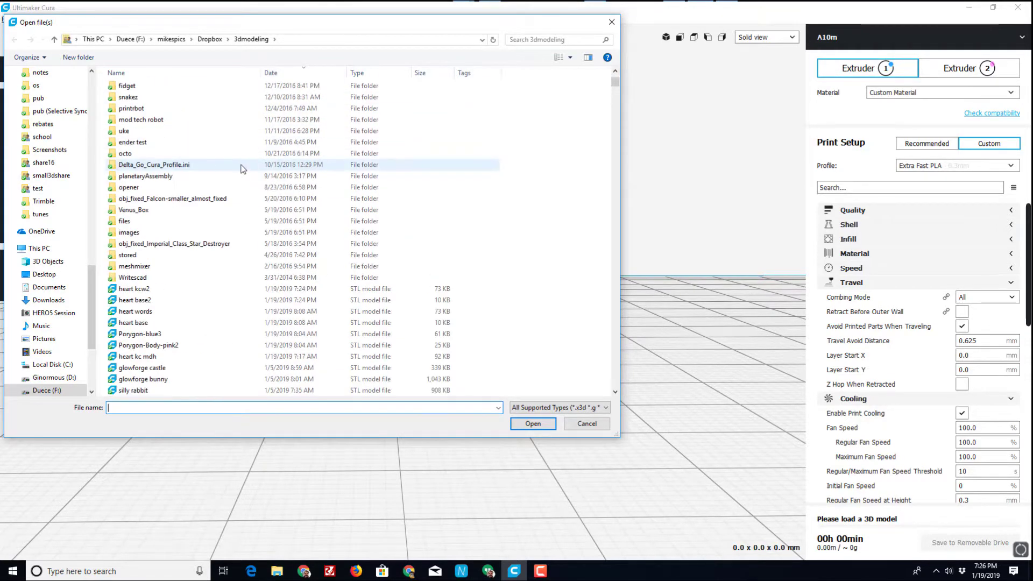
double_click(149, 301)
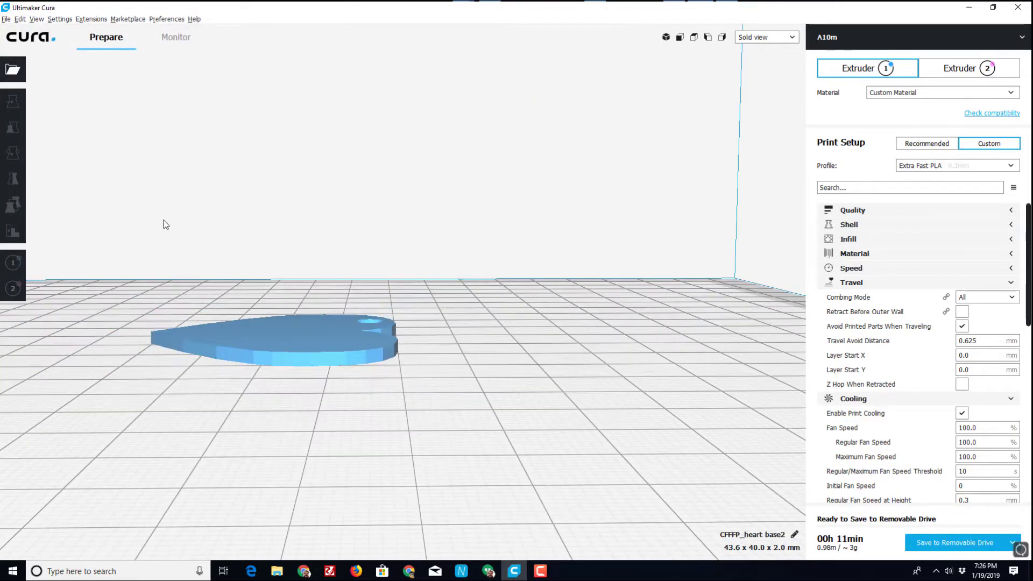
Step: Assign the heart base model to extruder 2
scroll(183, 236, up, 2)
right_drag(194, 249, 408, 307)
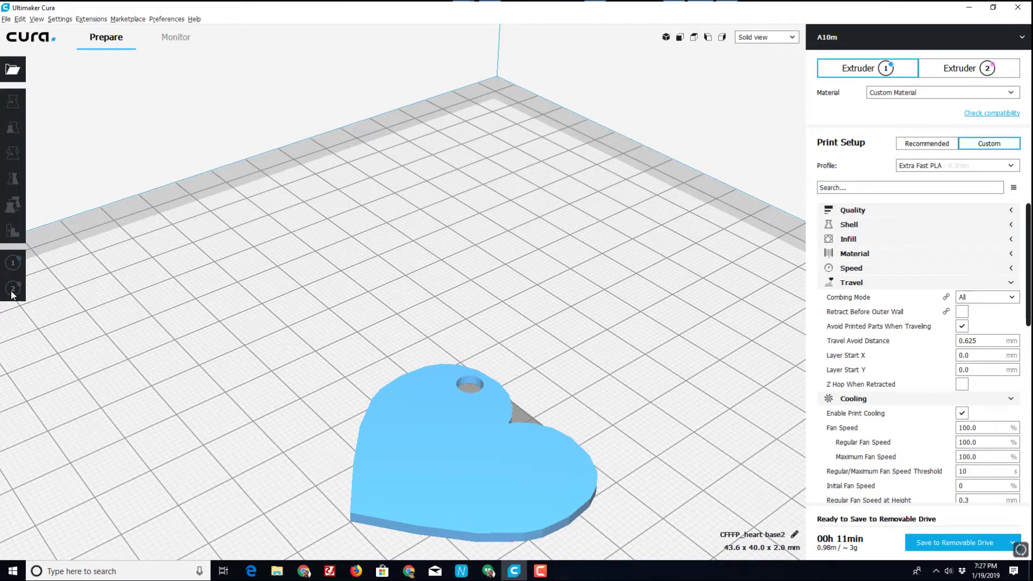
click(444, 435)
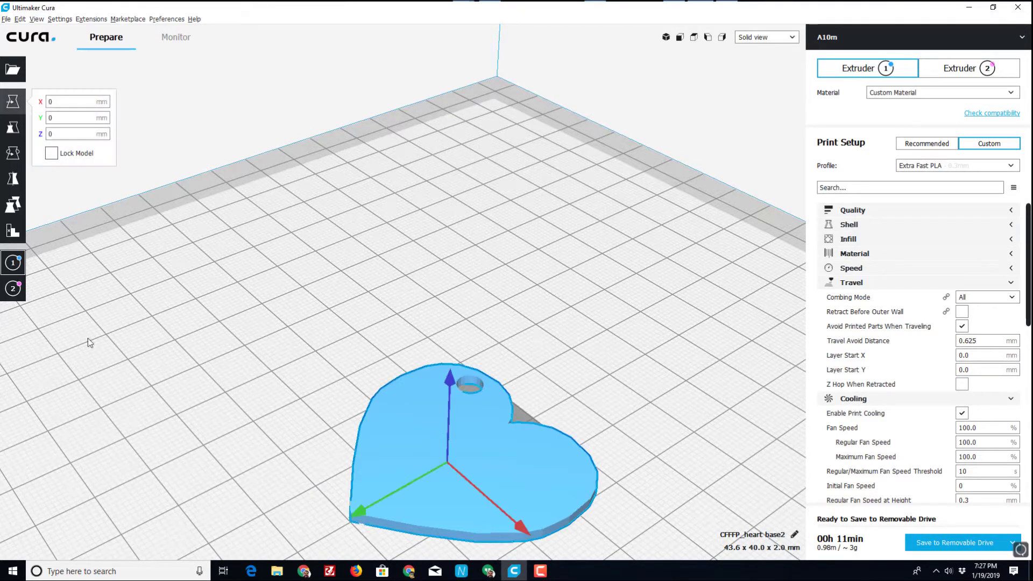
click(13, 289)
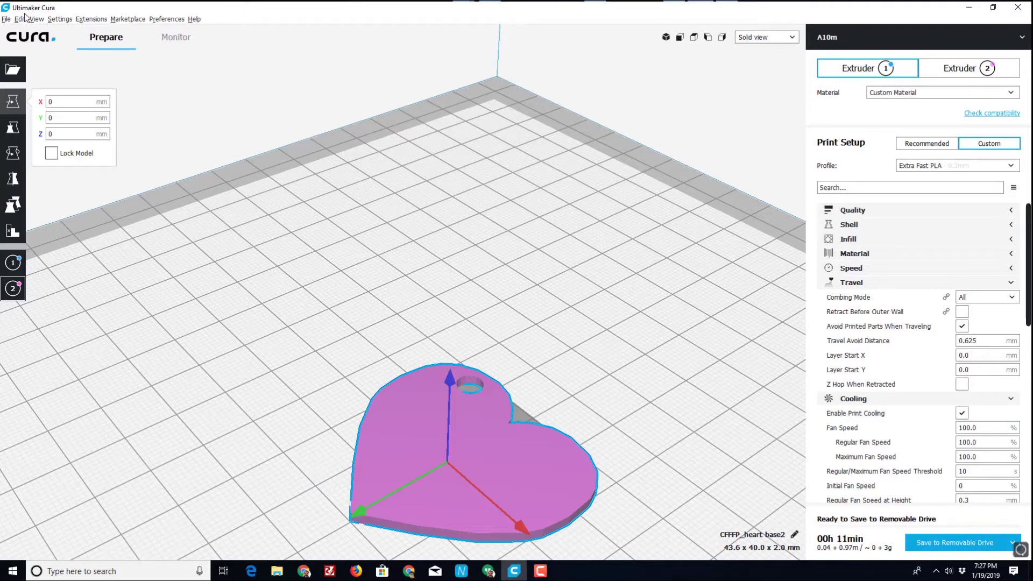
Step: Load the blue LOVE text model and centre it on the build plate
click(13, 69)
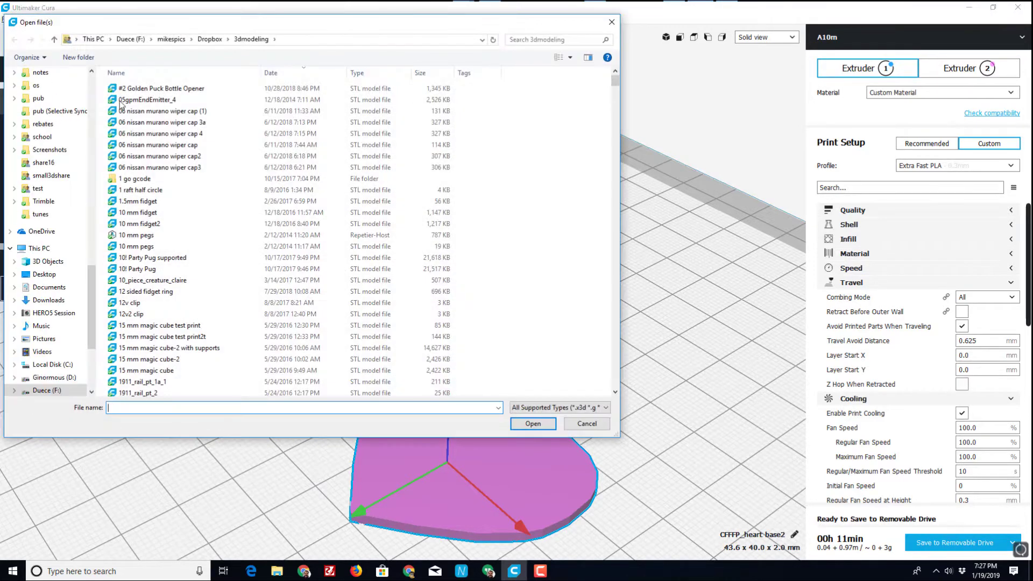
scroll(189, 215, down, 3)
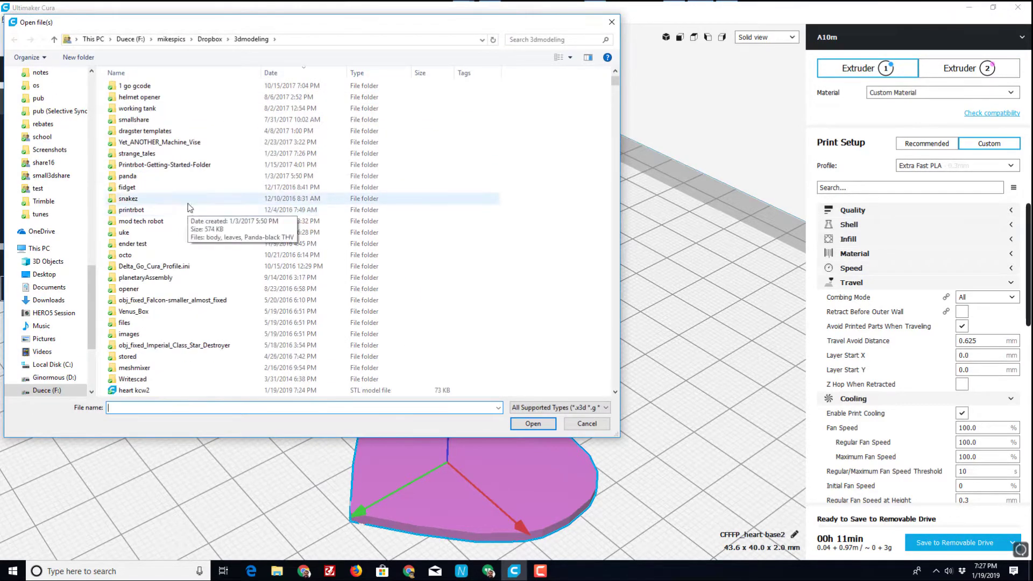
scroll(192, 260, down, 1)
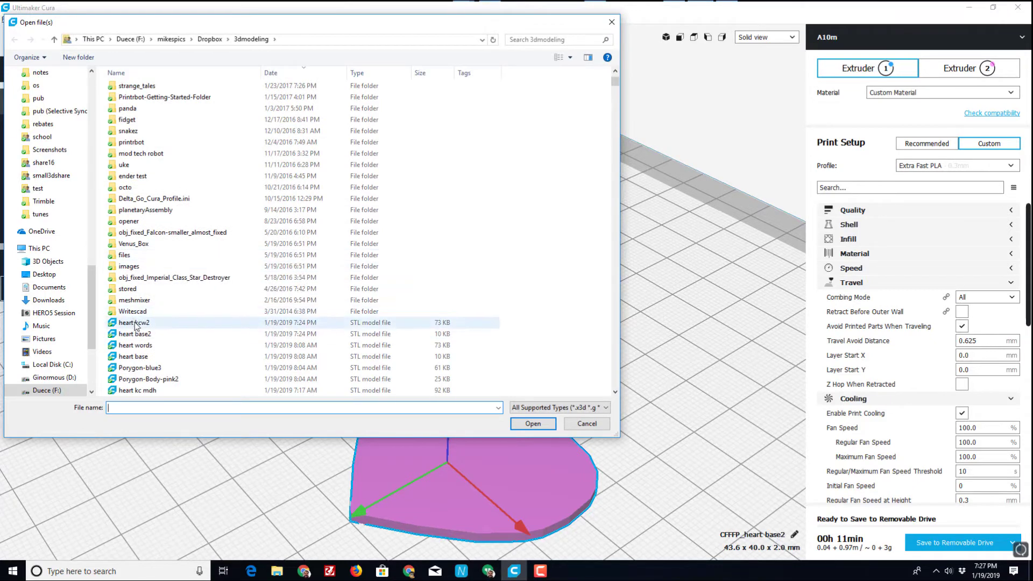
double_click(135, 323)
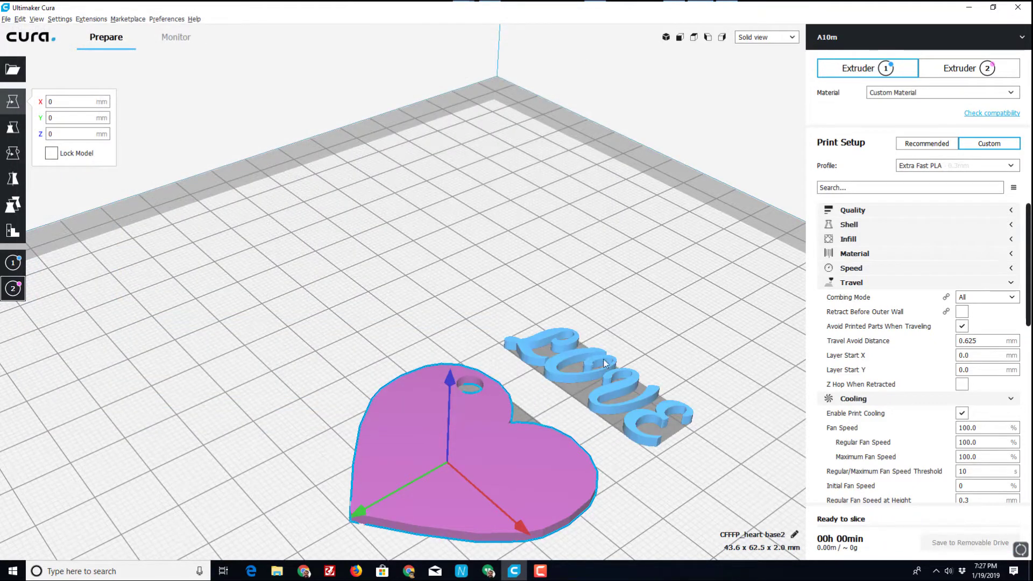
click(594, 363)
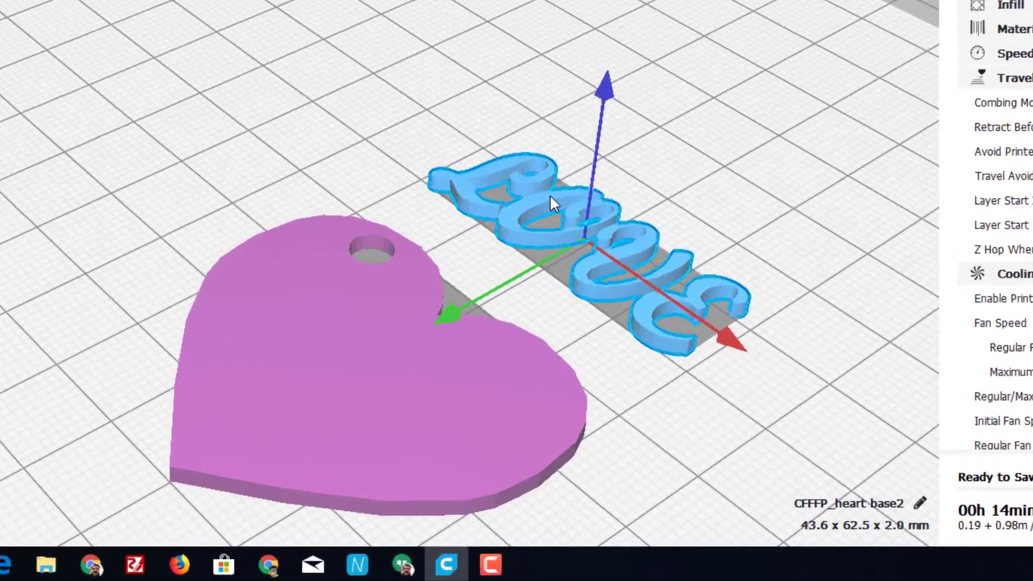
right_click(550, 198)
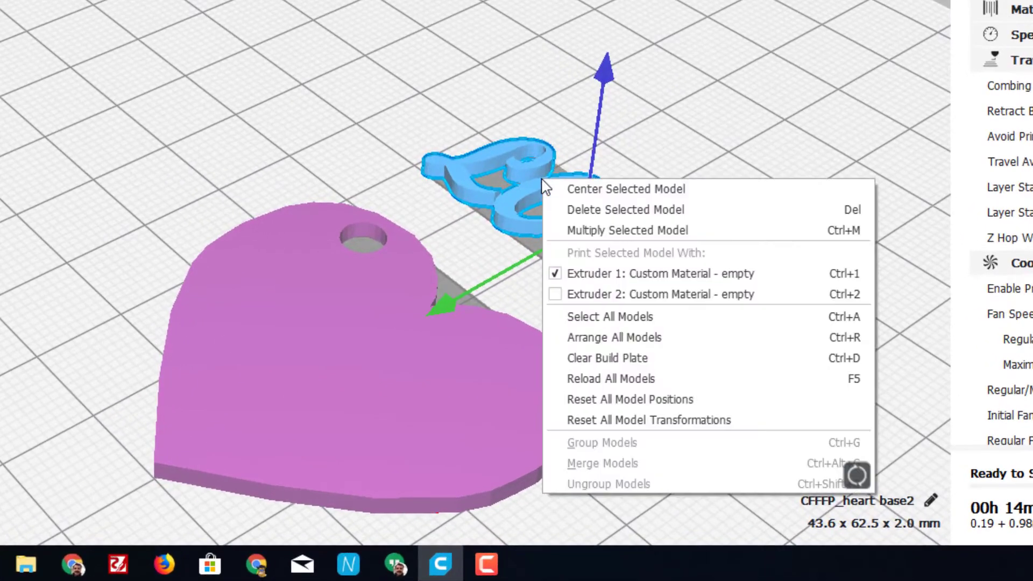
click(607, 189)
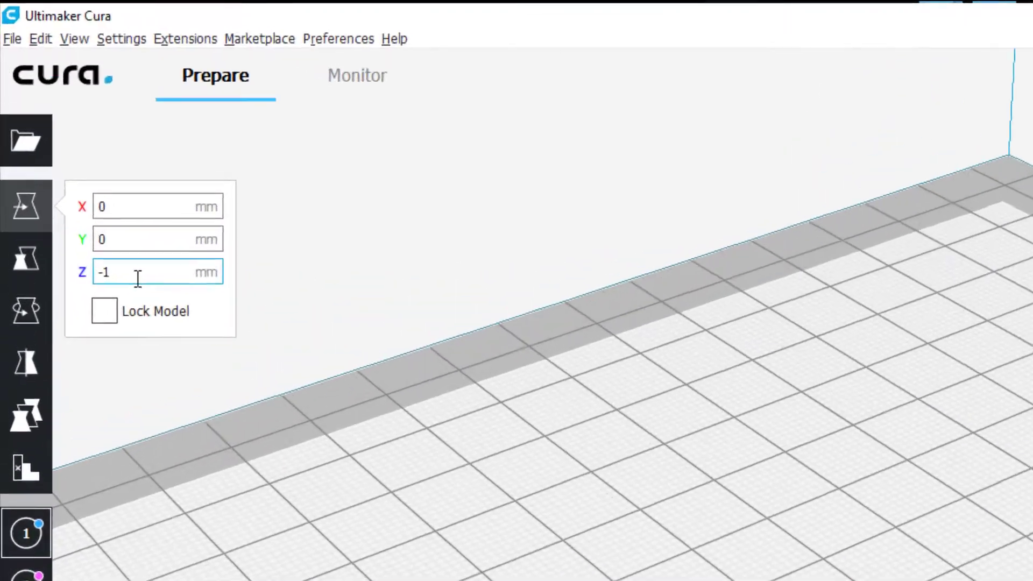
Step: Raise the LOVE text to Z 2 and shift it about 4.7 mm along Y onto the heart
click(70, 136)
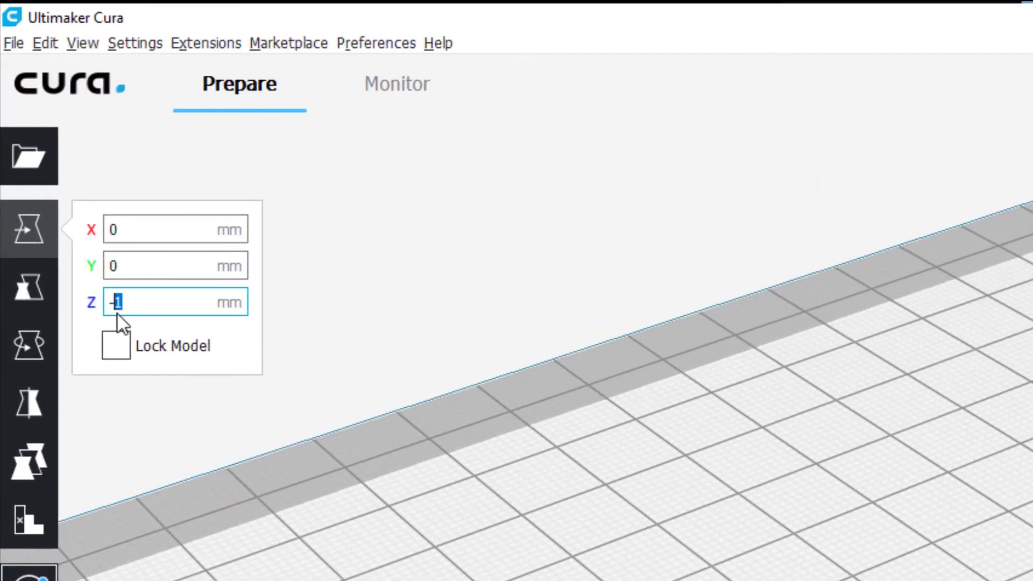
drag(177, 302, 95, 304)
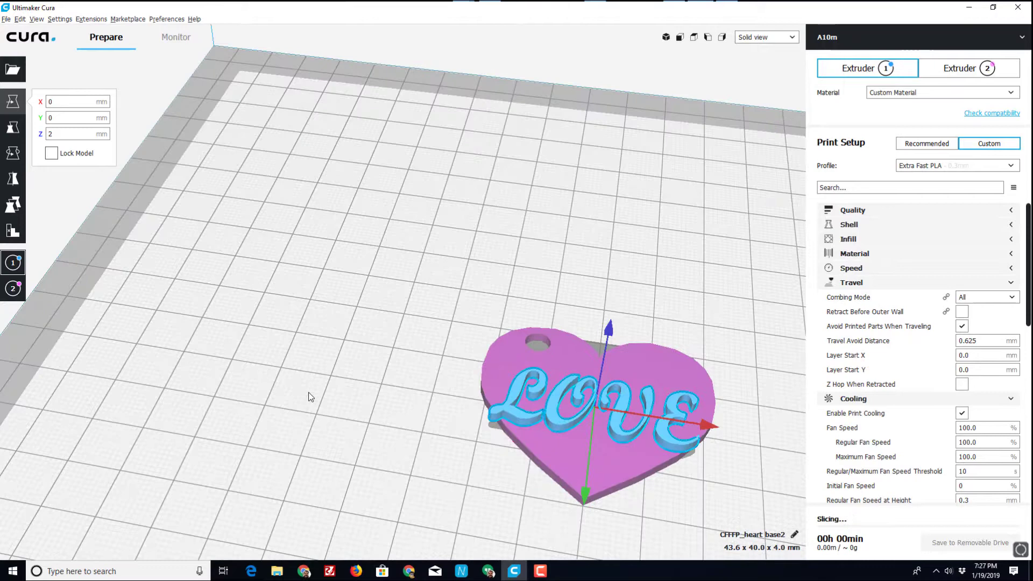
right_drag(238, 318, 267, 318)
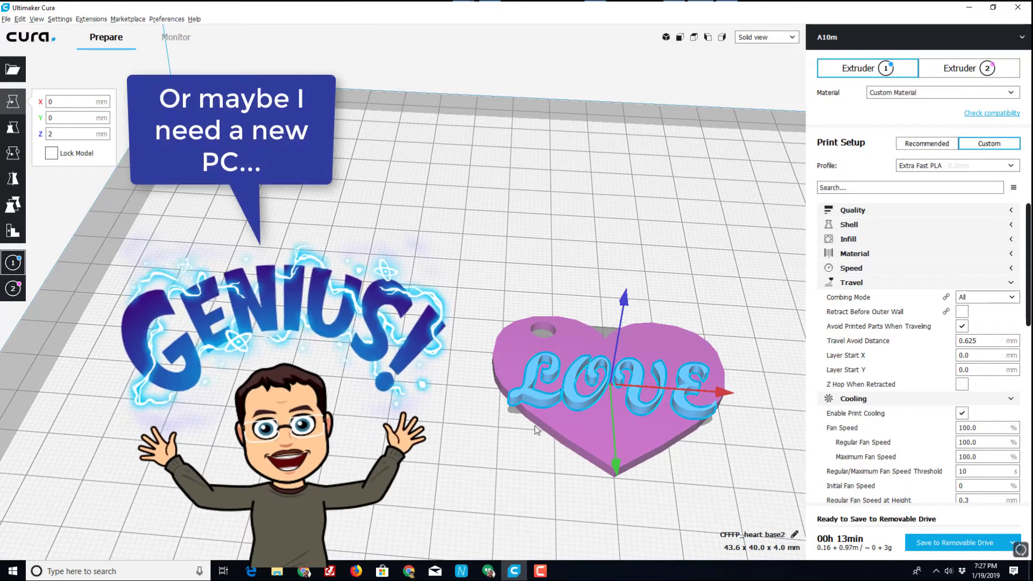
drag(616, 462, 615, 448)
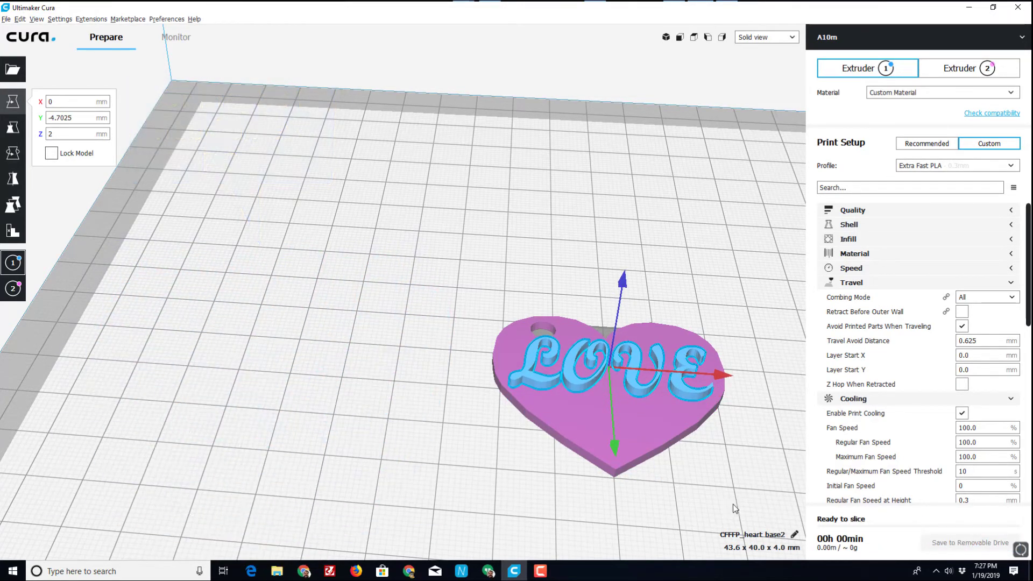
right_drag(739, 497, 344, 417)
right_drag(619, 345, 574, 378)
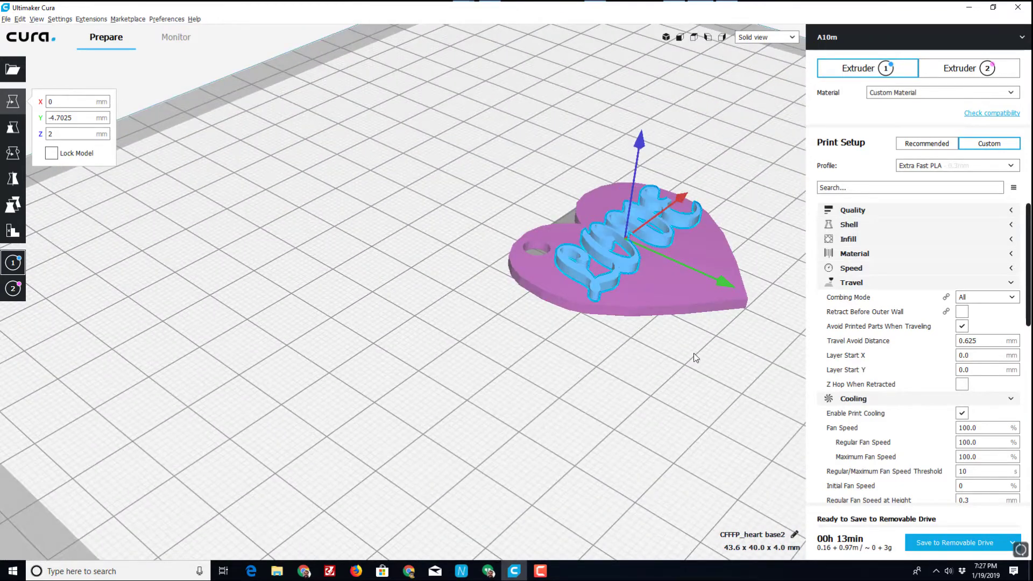
Step: Select both the heart and the LOVE text and merge them into one model
key(ctrl+a)
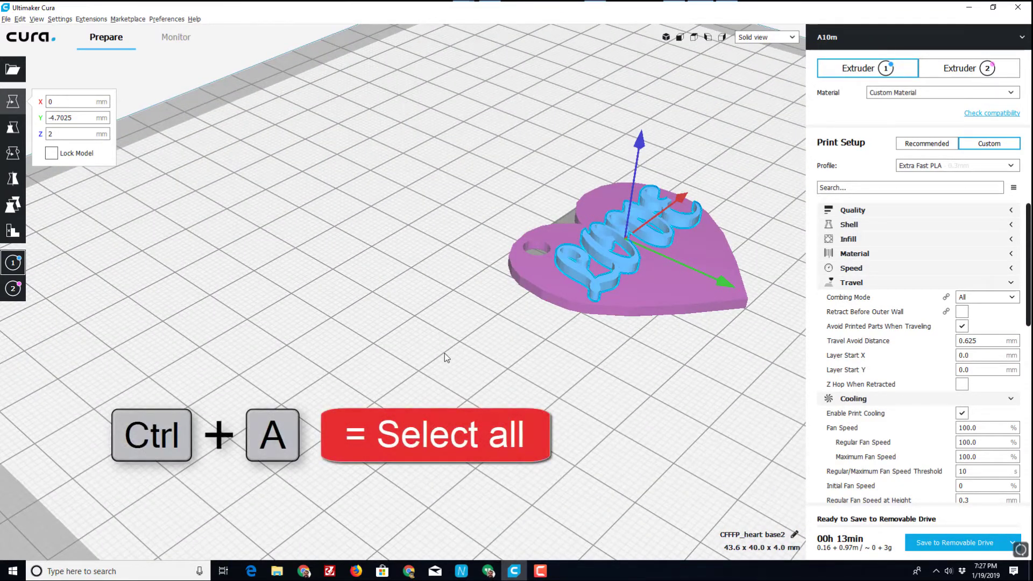
key(ctrl+a)
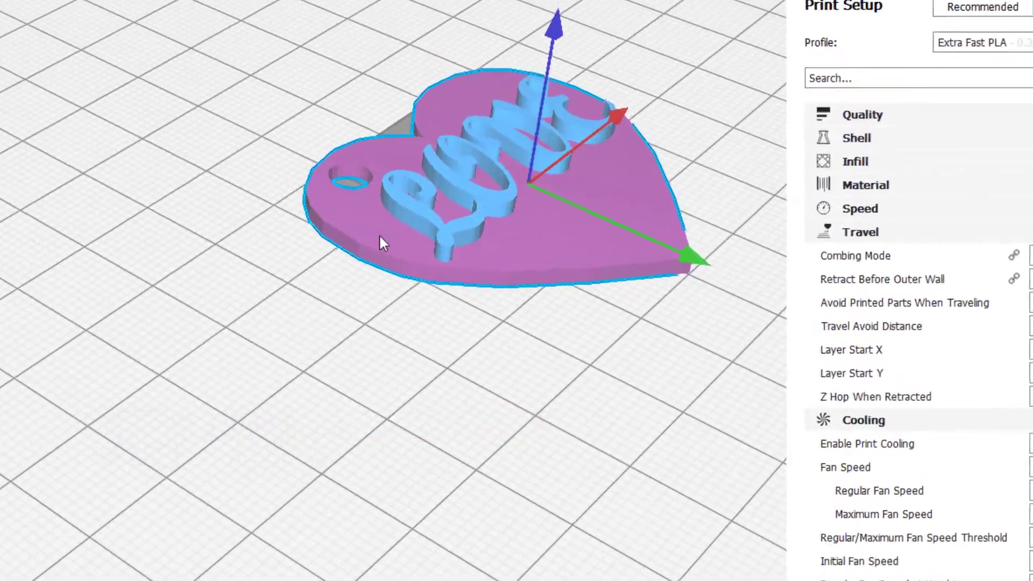
right_click(378, 234)
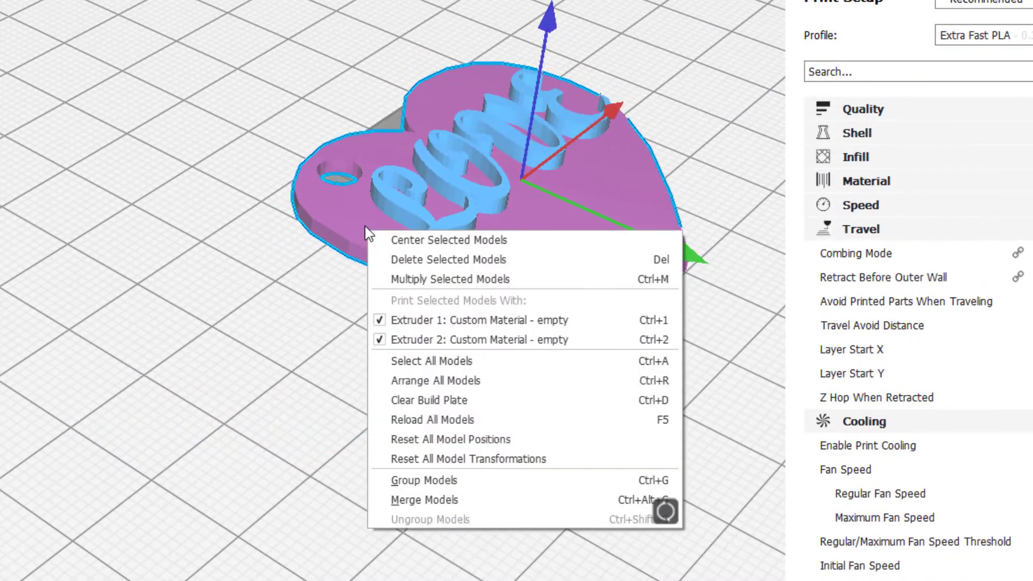
click(426, 500)
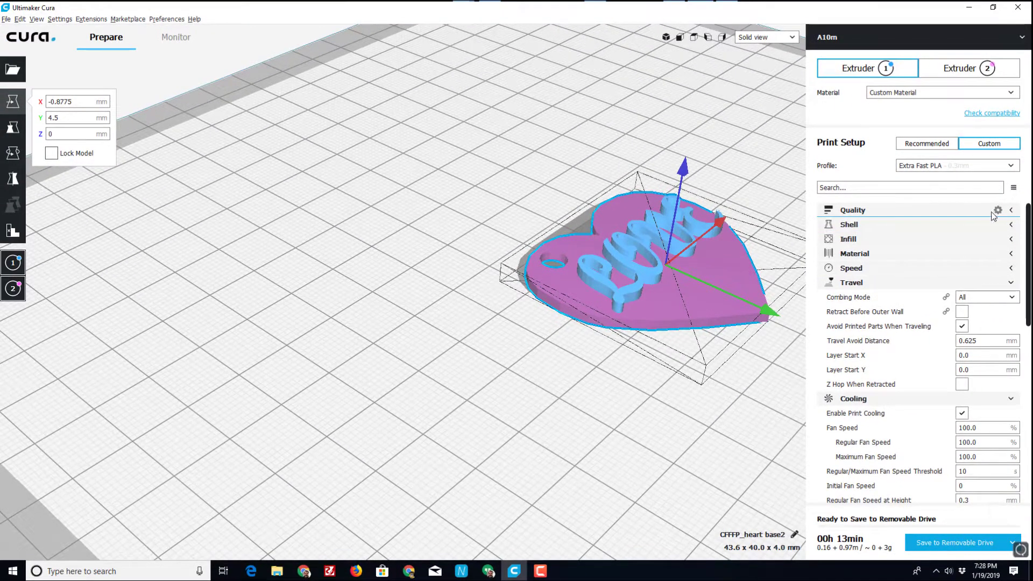
Step: Review Quality, Shell, Infill (10%) and Material settings, showing 200 °C printing and 60 °C build plate
click(975, 211)
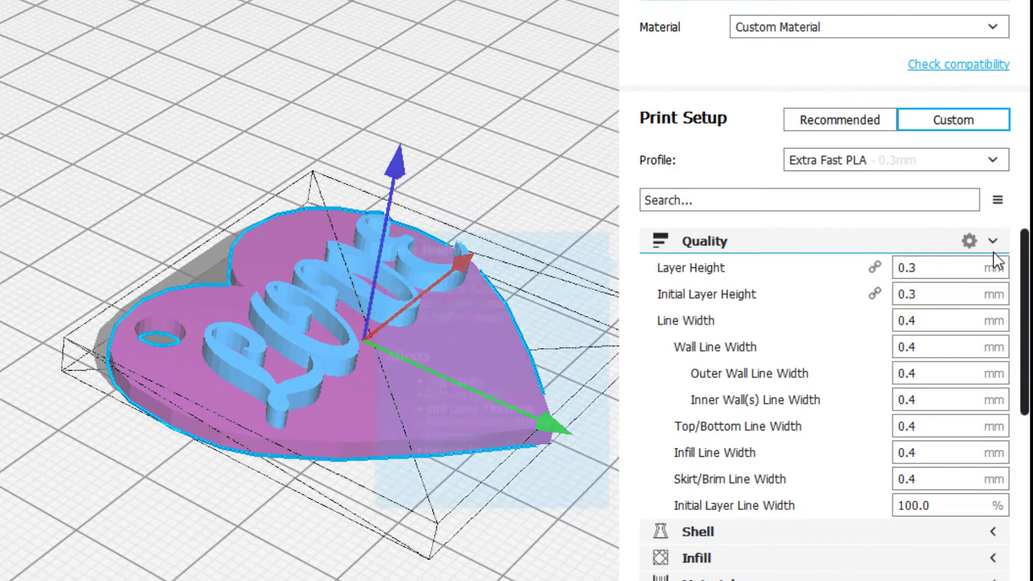
click(997, 243)
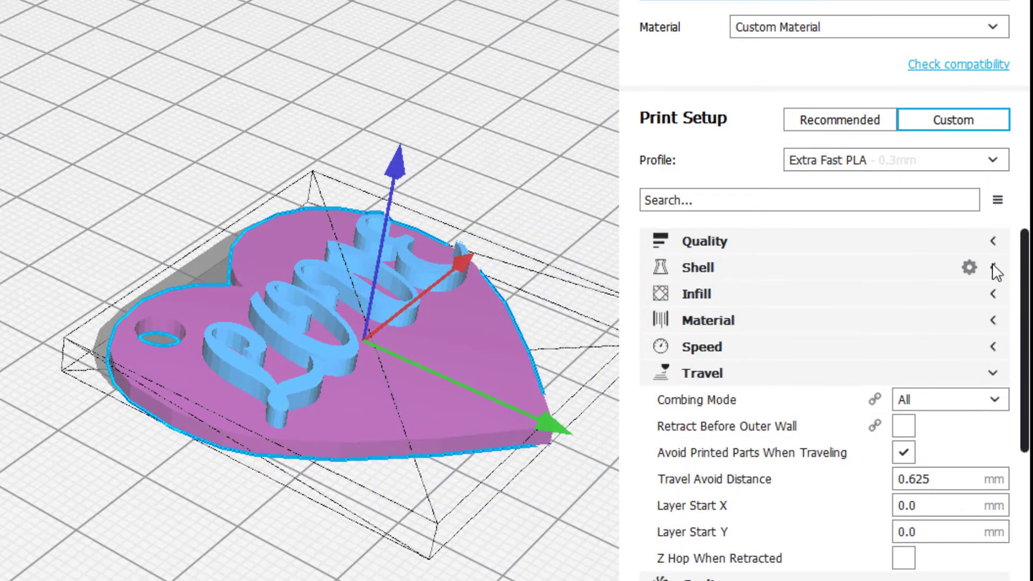
click(994, 268)
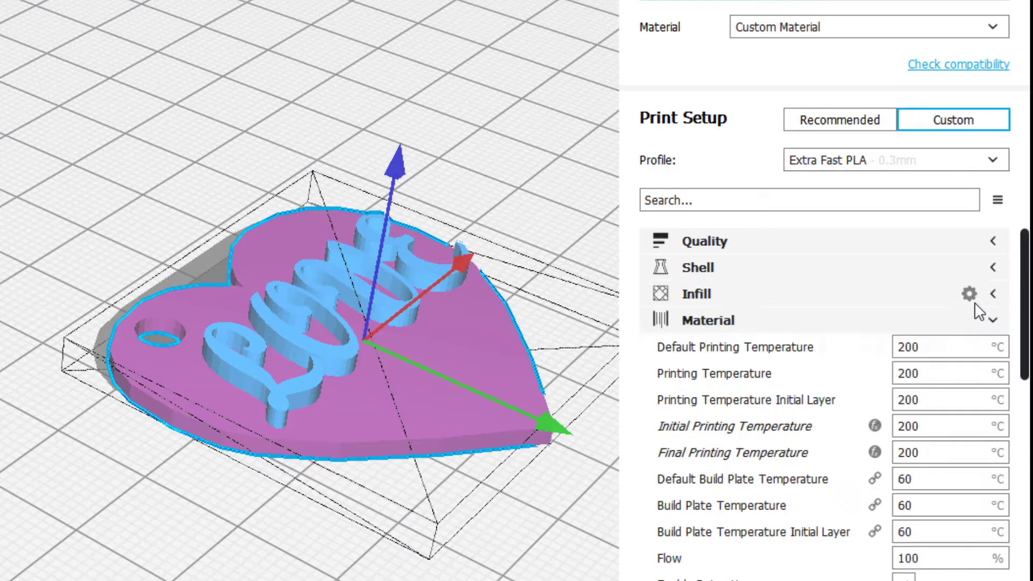
click(976, 304)
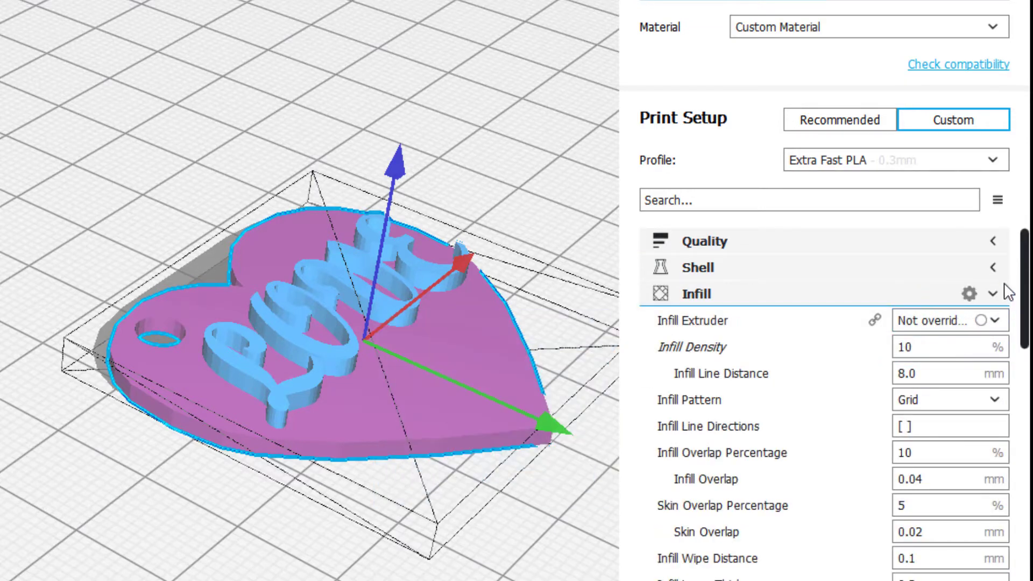
click(995, 294)
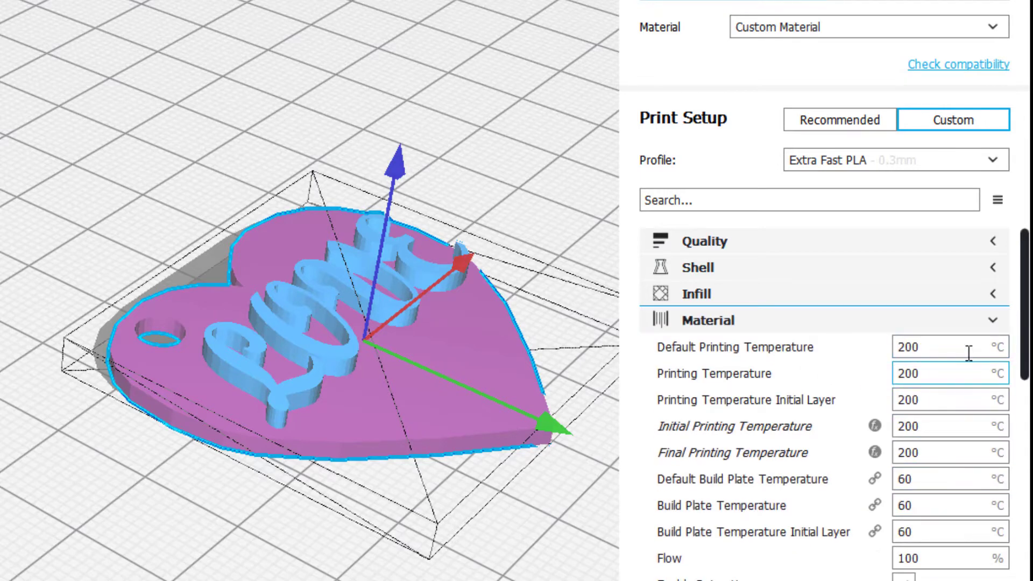
click(994, 321)
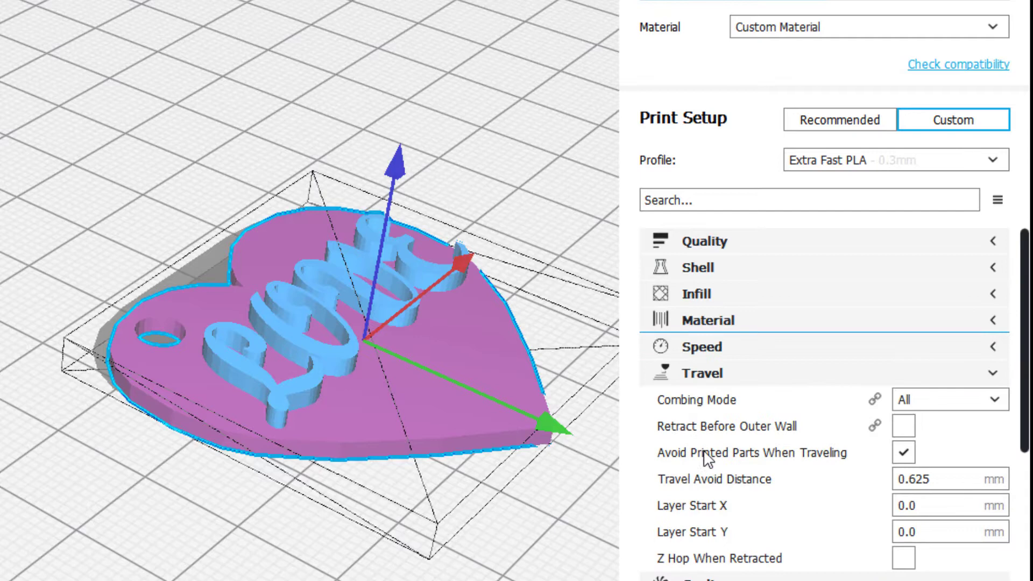
mouse_move(821, 434)
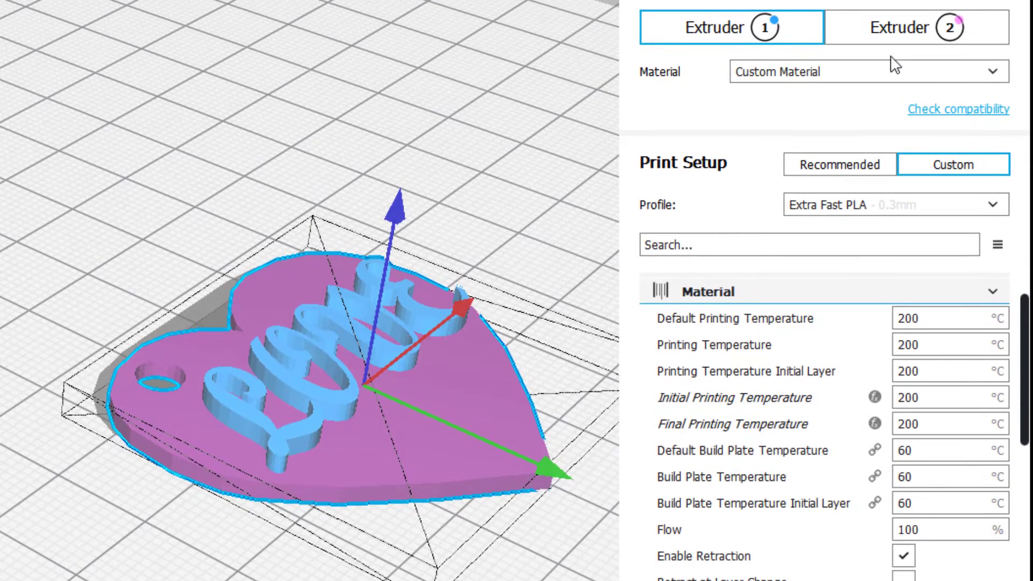
Step: Show Extruder 2's Material settings: 200 °C printing, 60 °C plate, 6.5 mm retraction at 25 mm/s
click(893, 38)
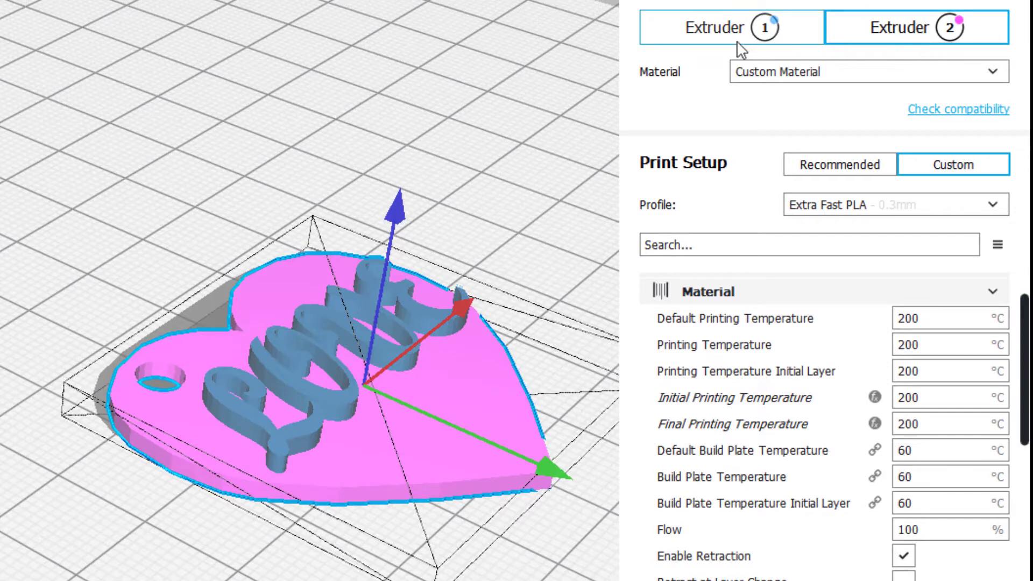
scroll(823, 458, down, 2)
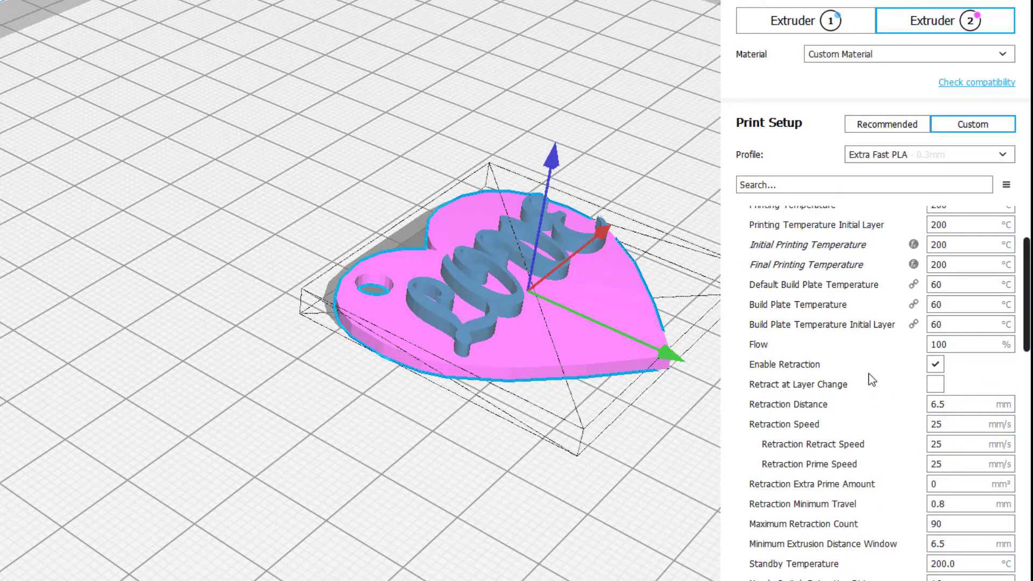
scroll(888, 350, up, 3)
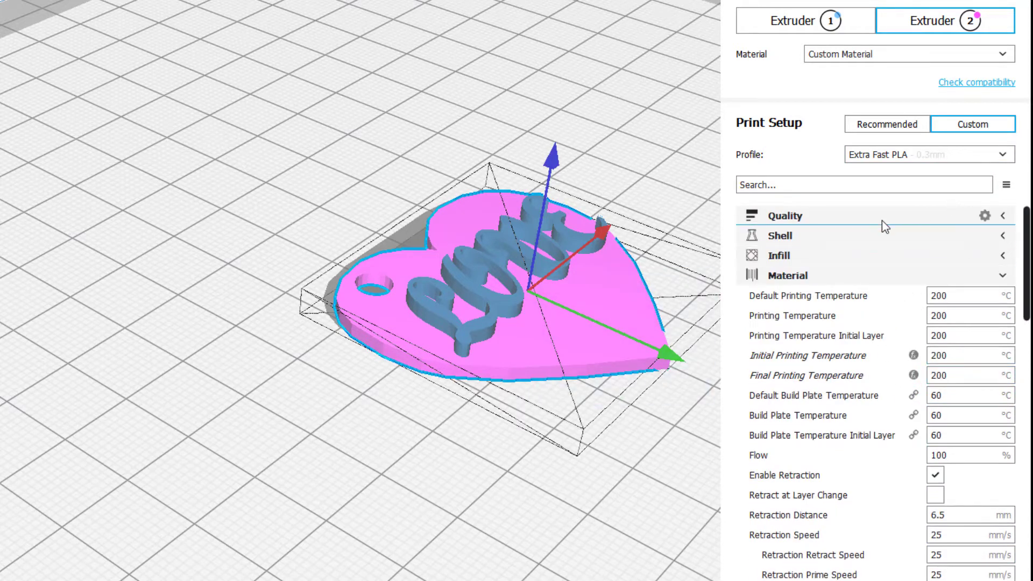
Step: Filter the Material setting visibility list by 'stand' to find Standby Temperature
click(985, 275)
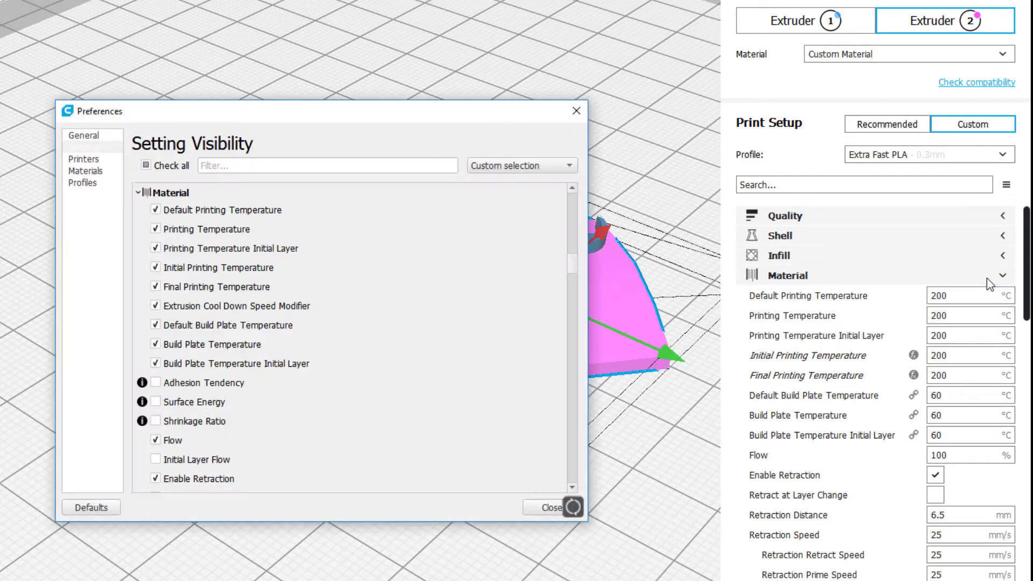
click(245, 165)
text(sta)
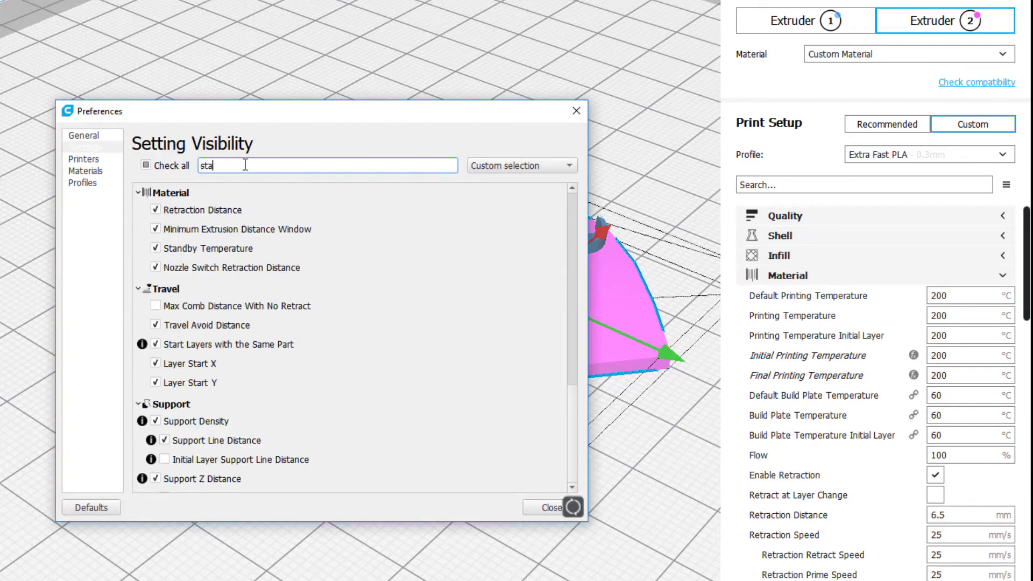
text(nd)
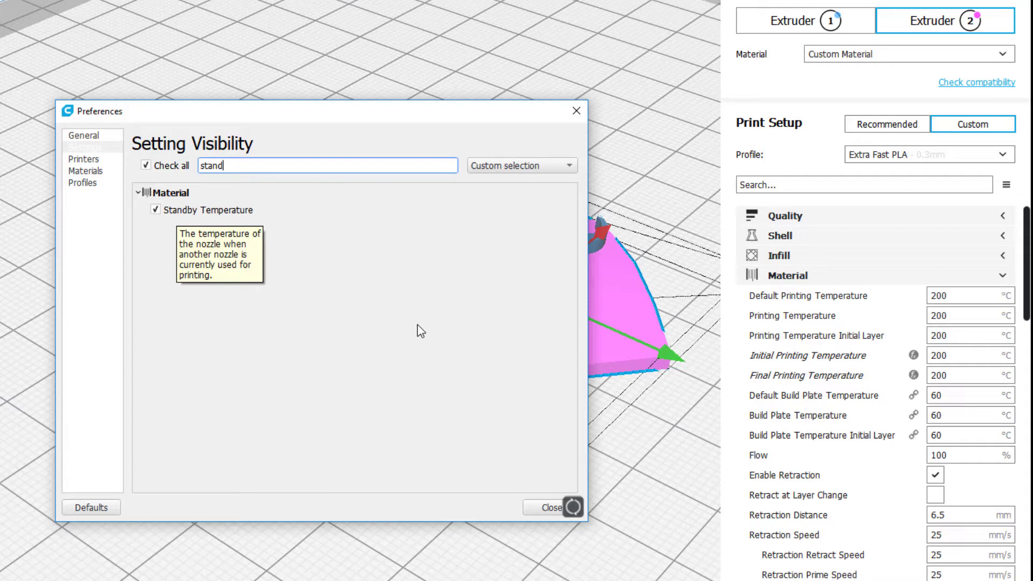
click(530, 511)
scroll(973, 392, down, 10)
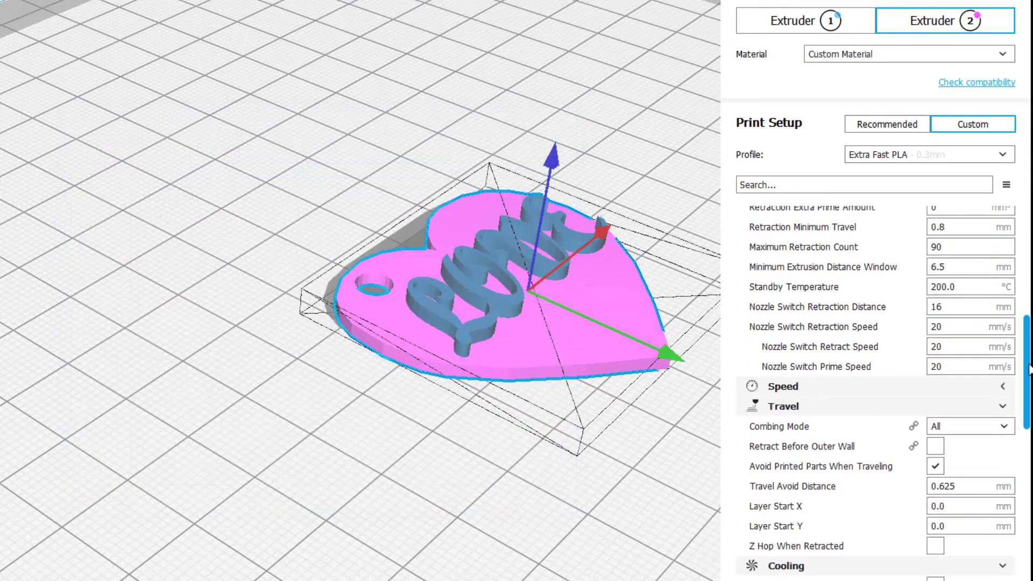
click(946, 389)
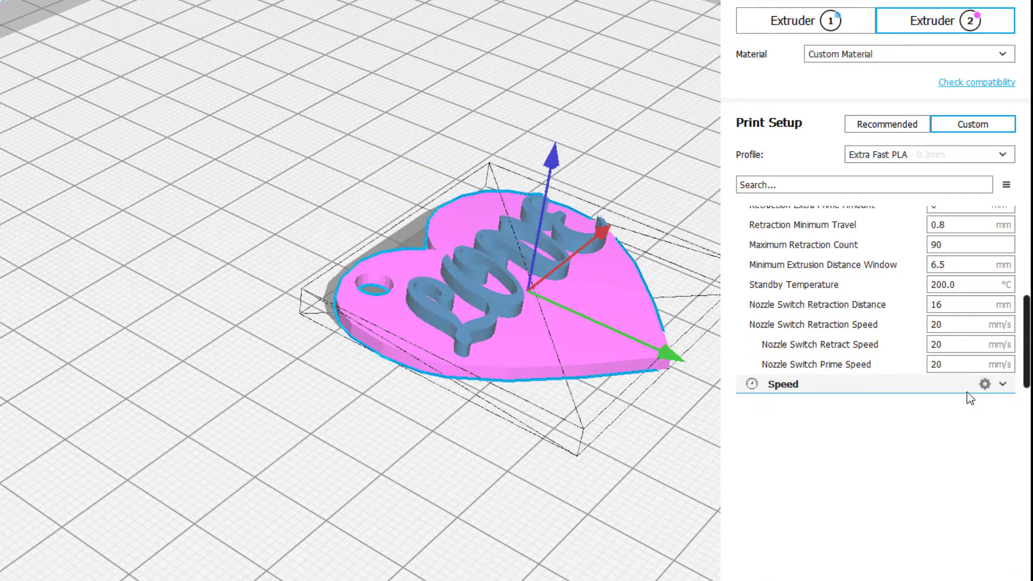
scroll(984, 436, down, 10)
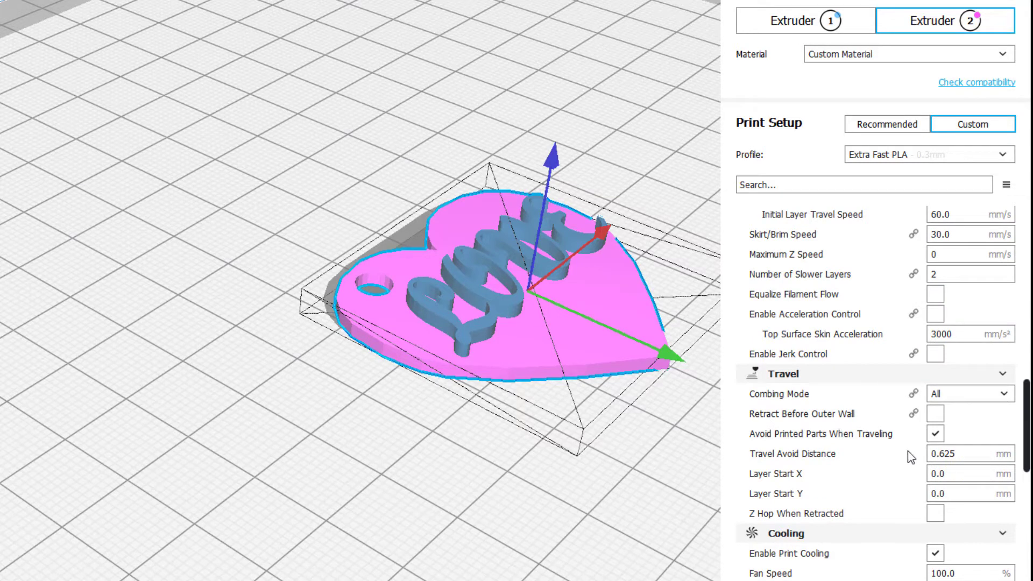
scroll(967, 451, down, 3)
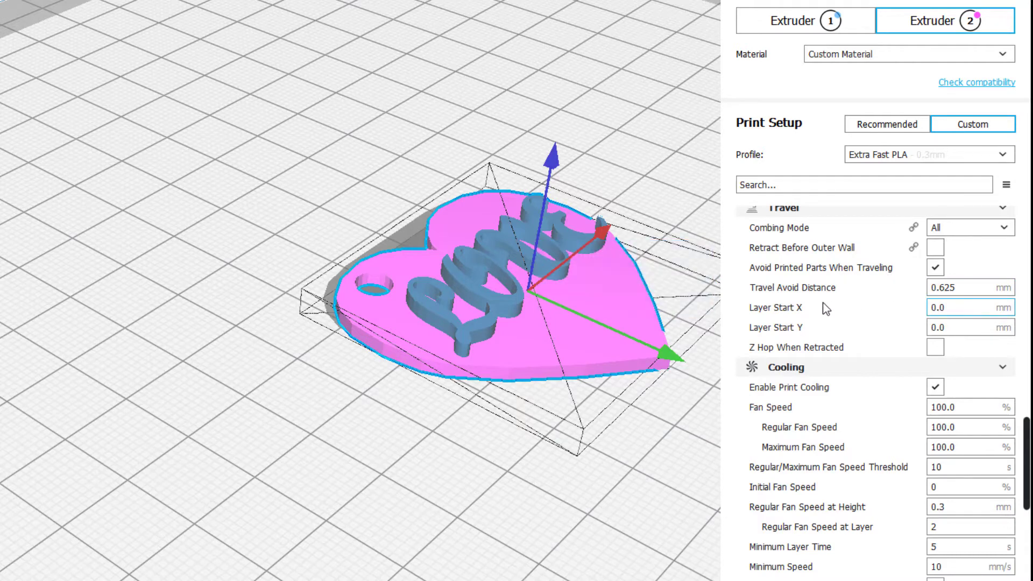
scroll(821, 365, down, 1)
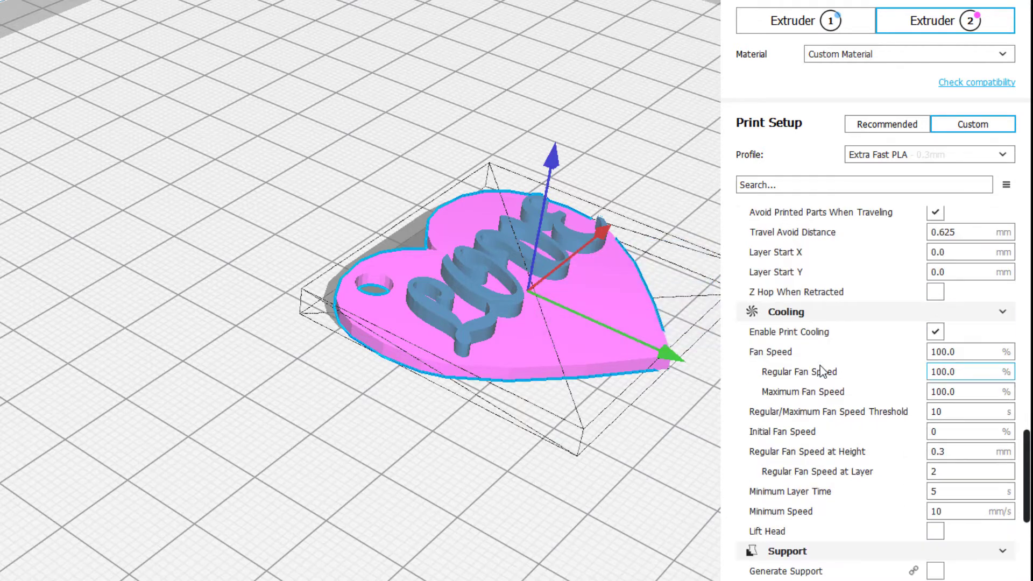
scroll(888, 347, down, 3)
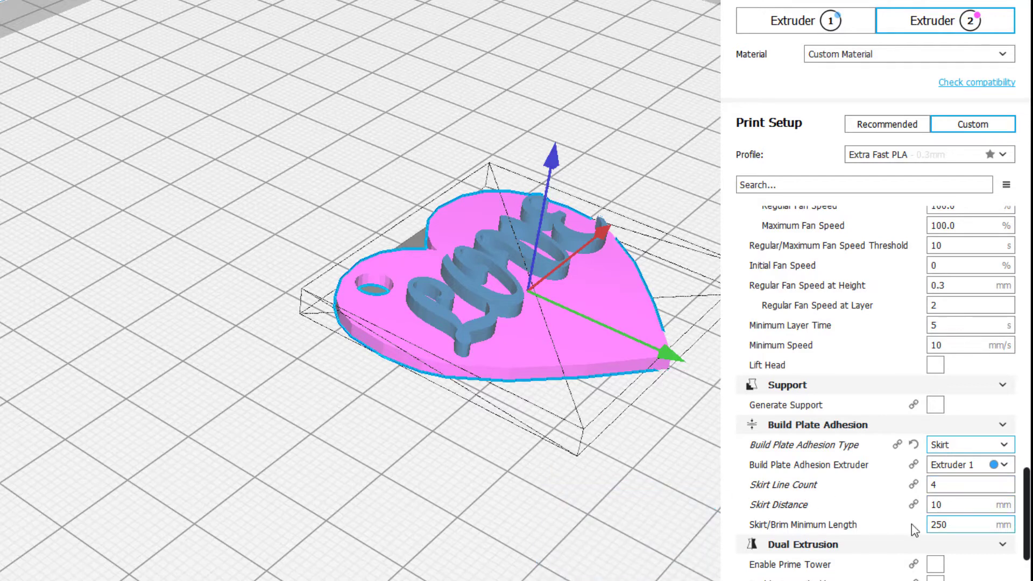
Step: Enable a square, non-circular prime tower with a 100 mm³ minimum volume
scroll(1025, 499, down, 3)
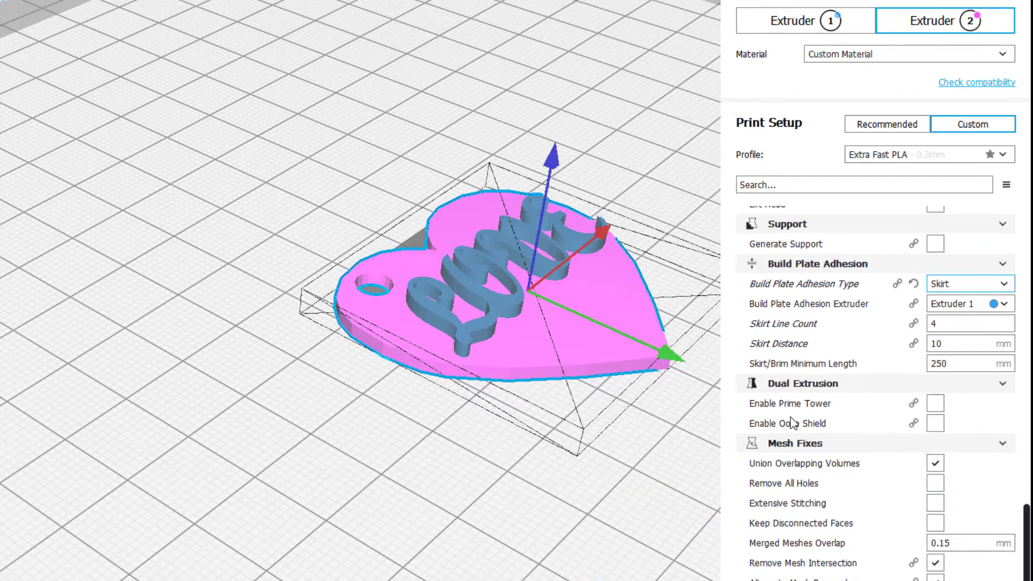
click(936, 405)
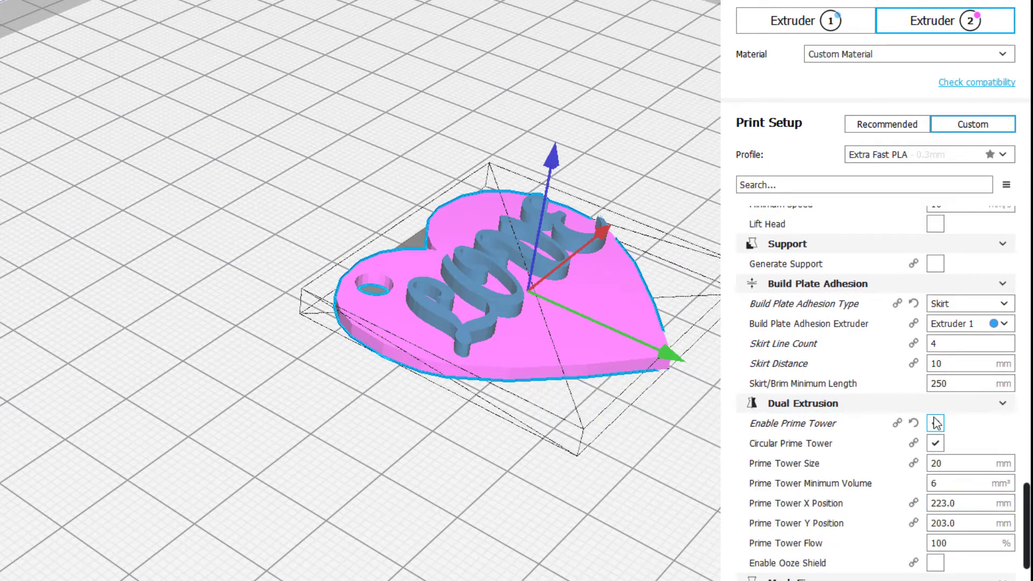
click(936, 443)
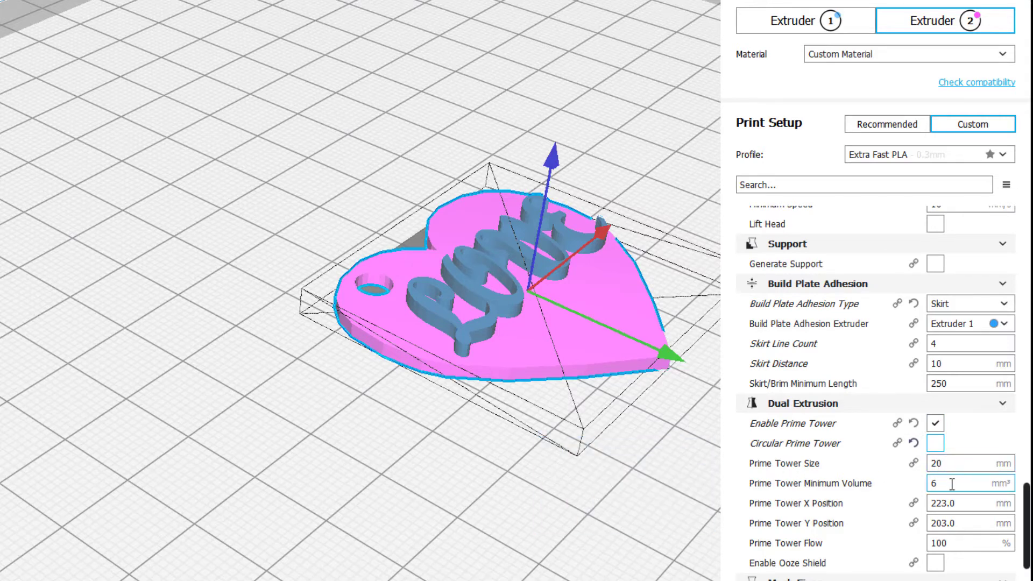
key(Tab)
text(10)
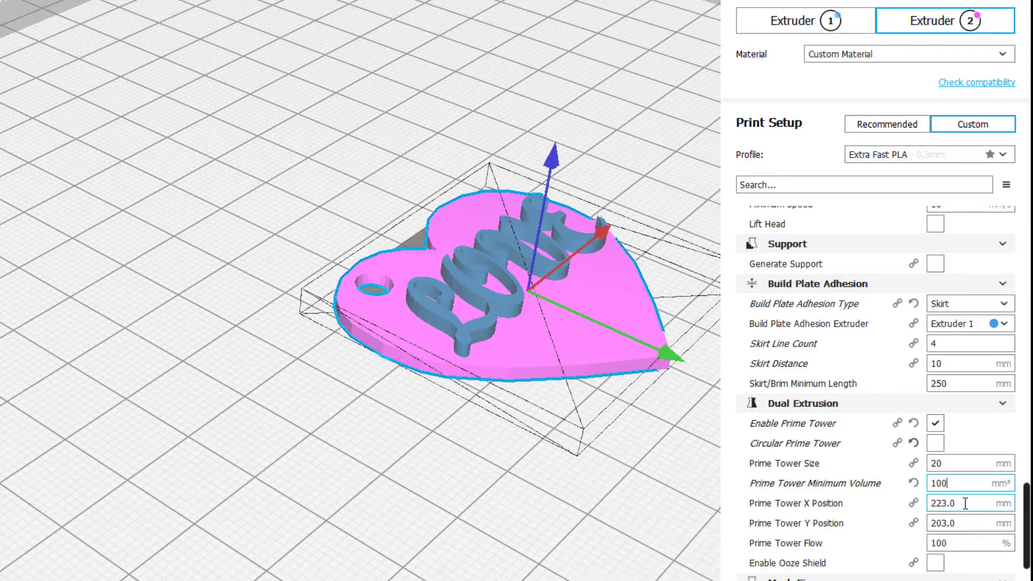
drag(966, 503, 893, 511)
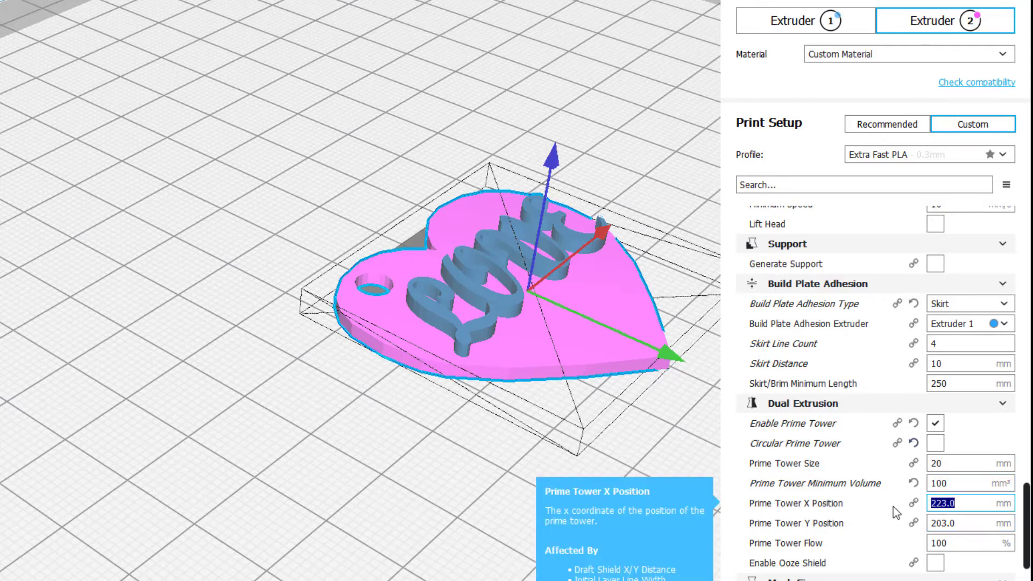
Step: Position the prime tower at X 75 mm and Y 100 mm, then re-slice the keychain
text(50)
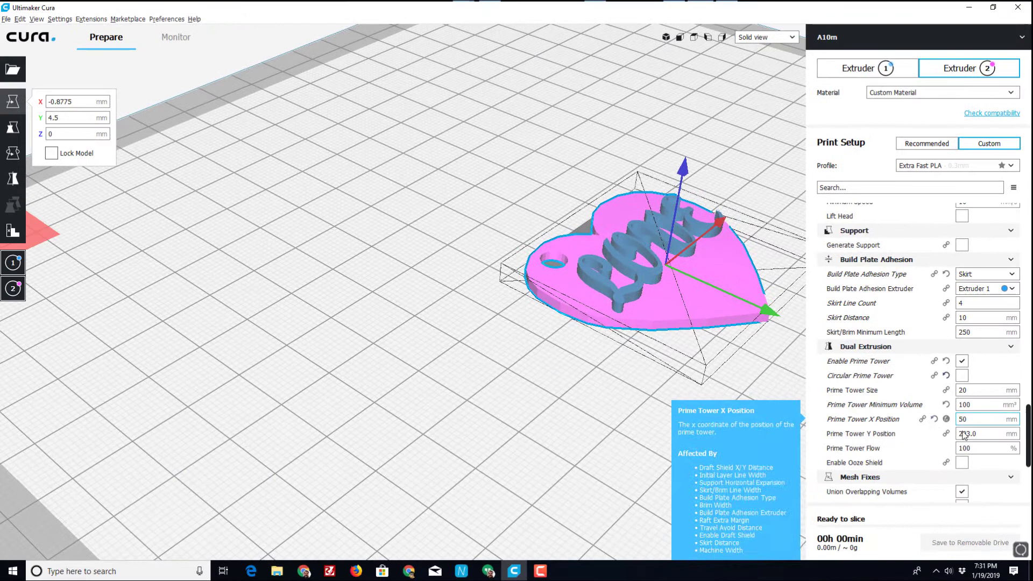
scroll(658, 357, down, 4)
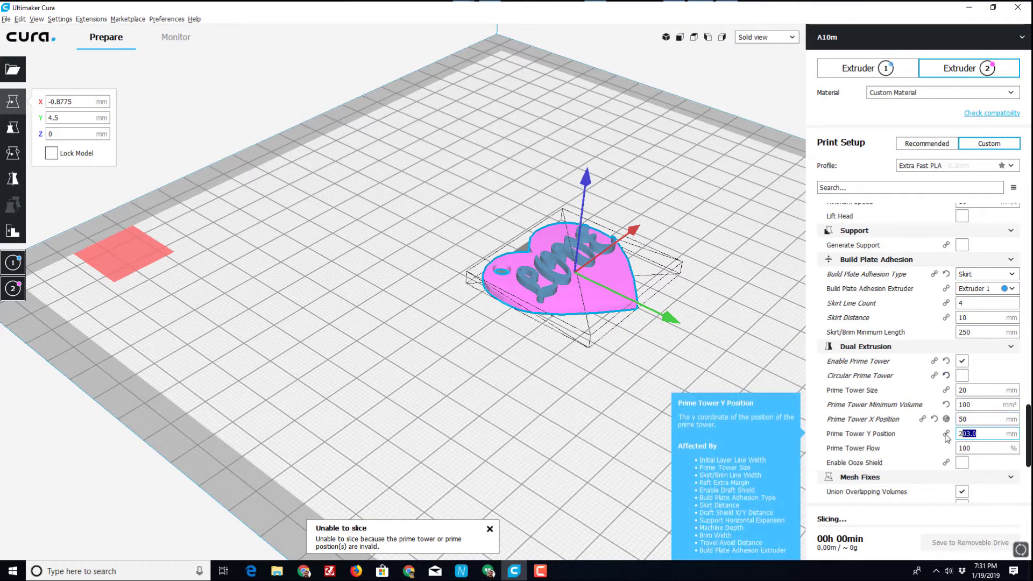
drag(947, 438, 948, 438)
text(00)
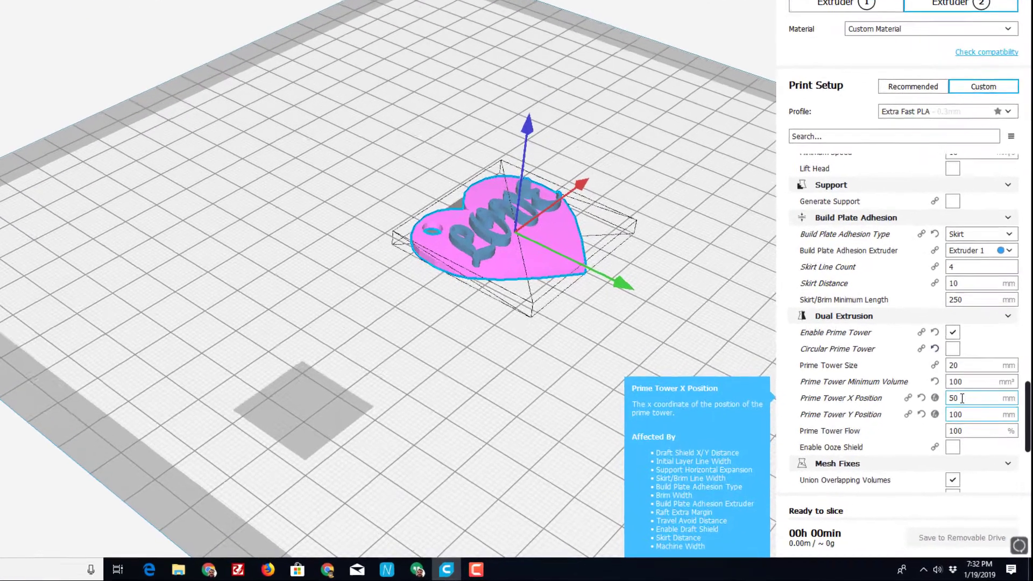
double_click(962, 399)
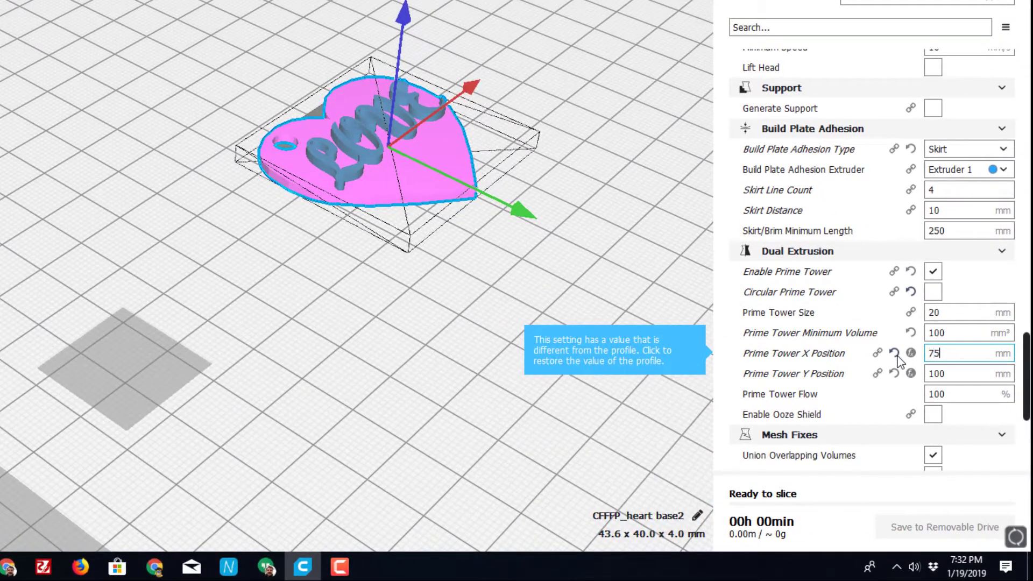
text(75)
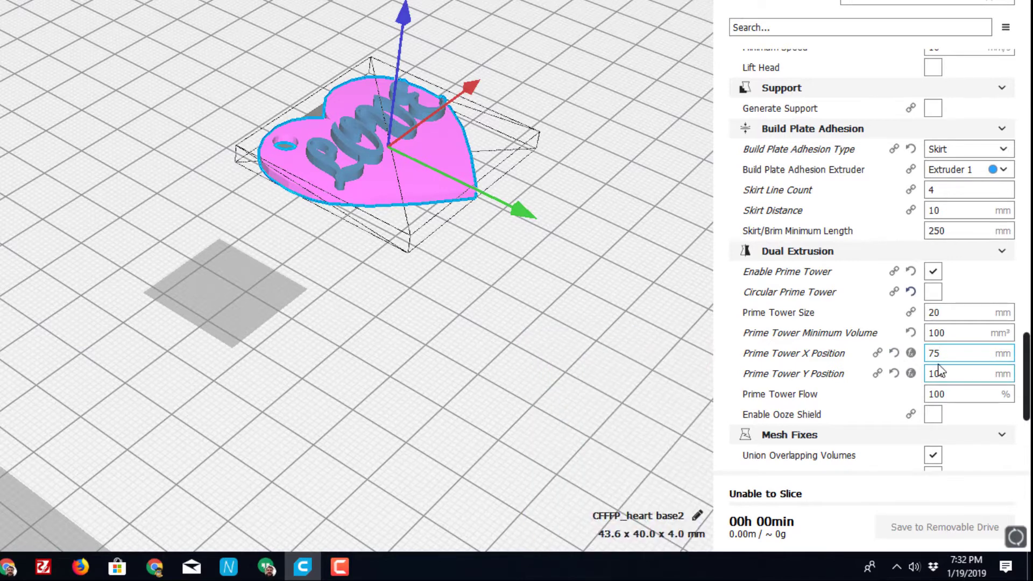
scroll(888, 372, down, 3)
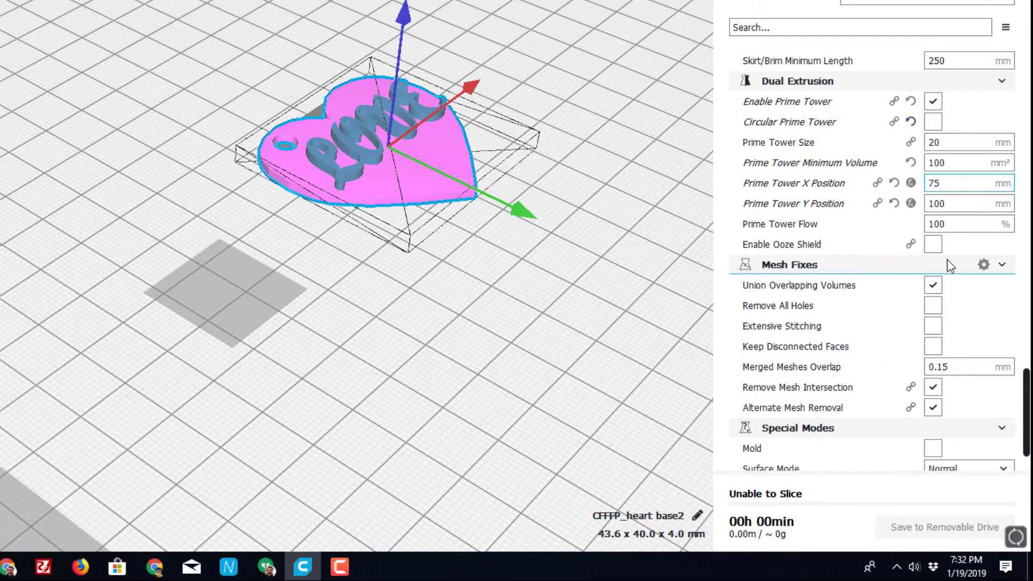
scroll(933, 303, down, 1)
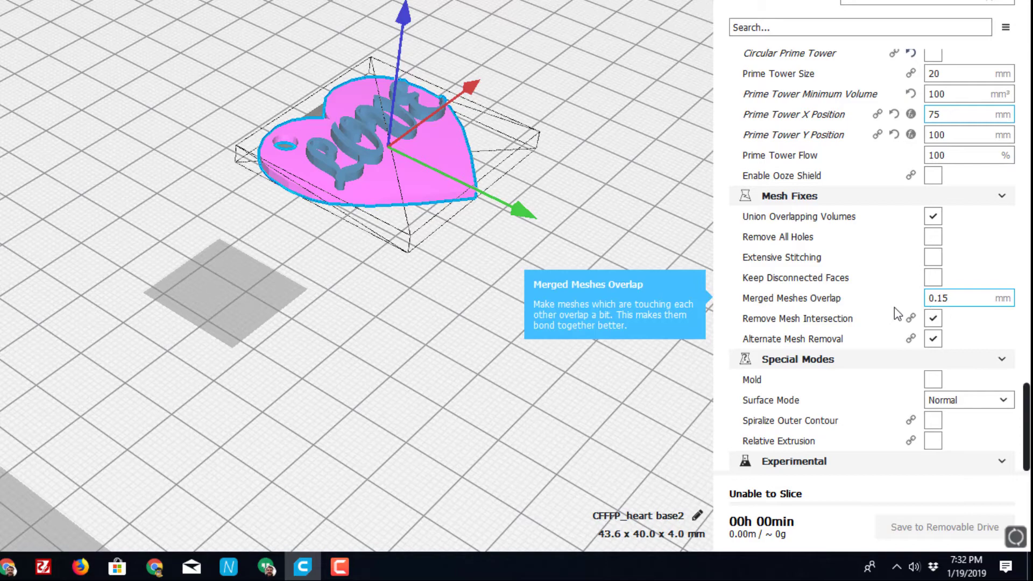
click(511, 284)
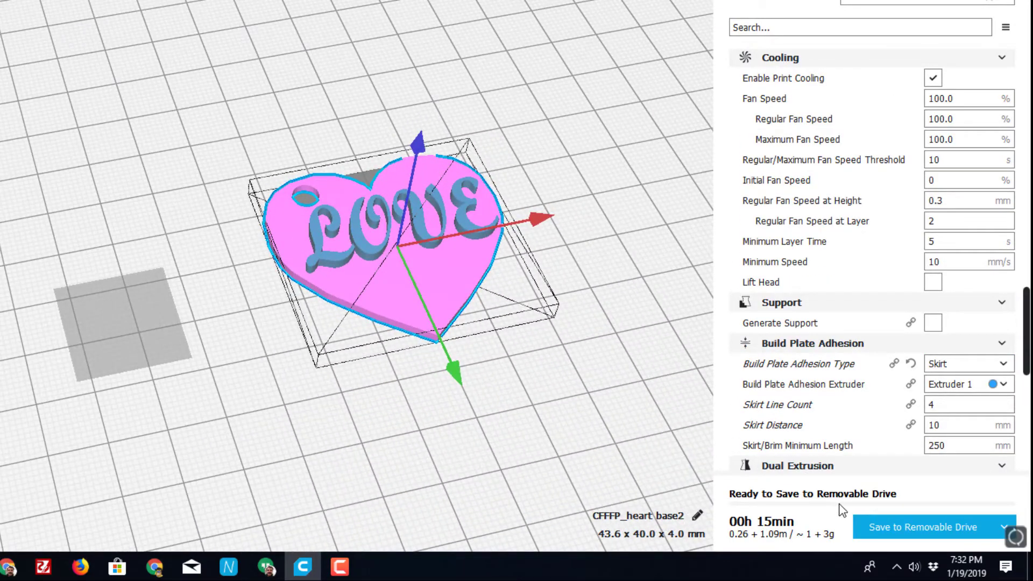
Step: Save the sliced heart keychain G-code to Removable Drive (M:) as CFFFP_heart base2.gcode
click(1003, 527)
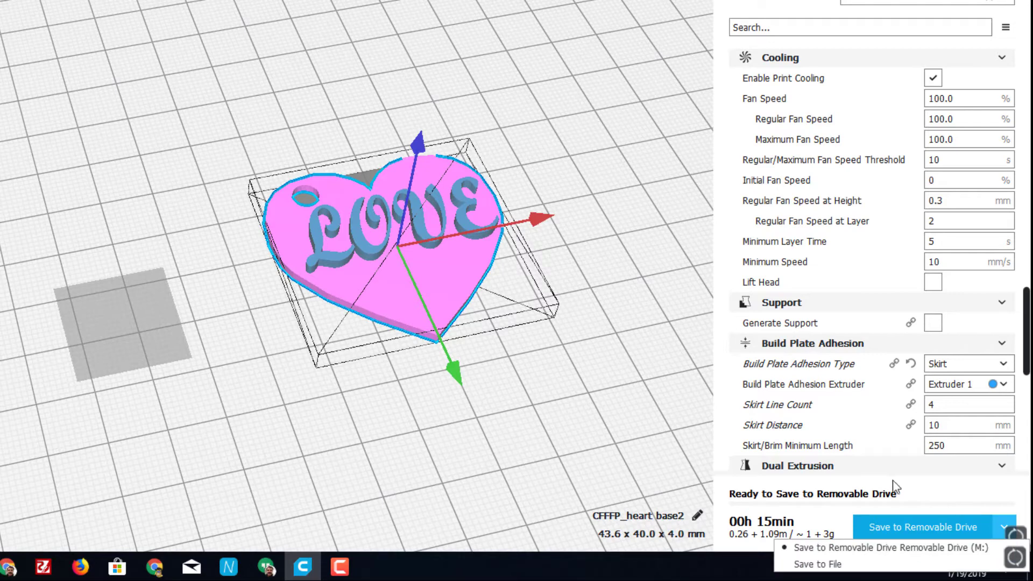
click(930, 547)
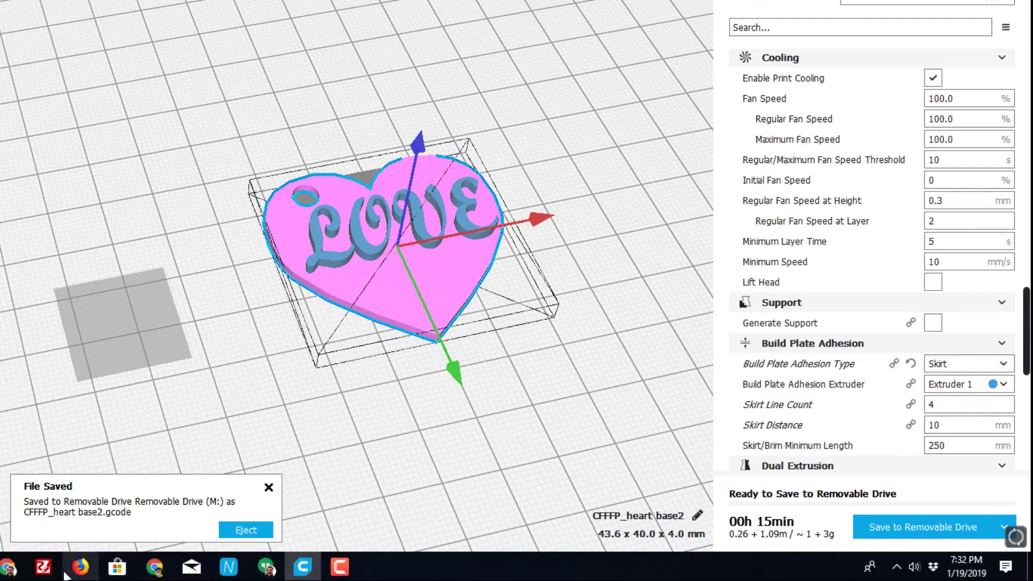
Step: From the USB Drive (M:) folder, open CFFFP_heart base2 with Edit with Notepad++
mouse_move(8, 567)
click(261, 493)
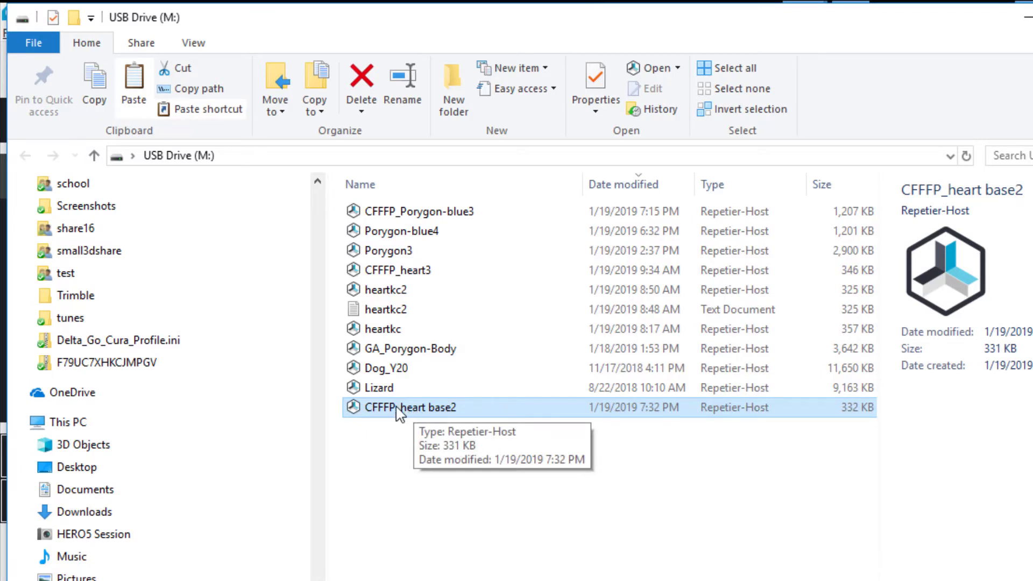
right_click(384, 412)
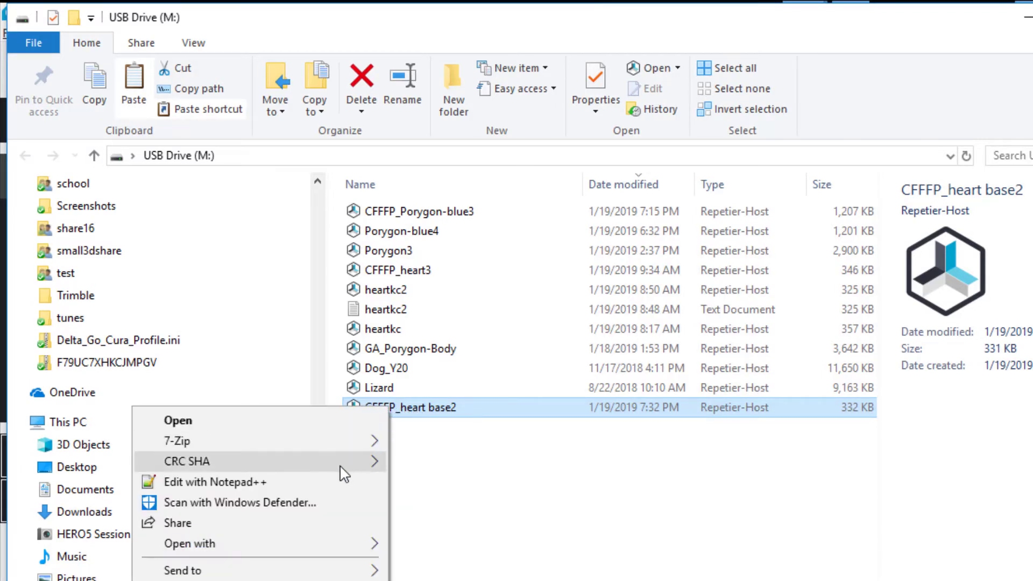
click(241, 483)
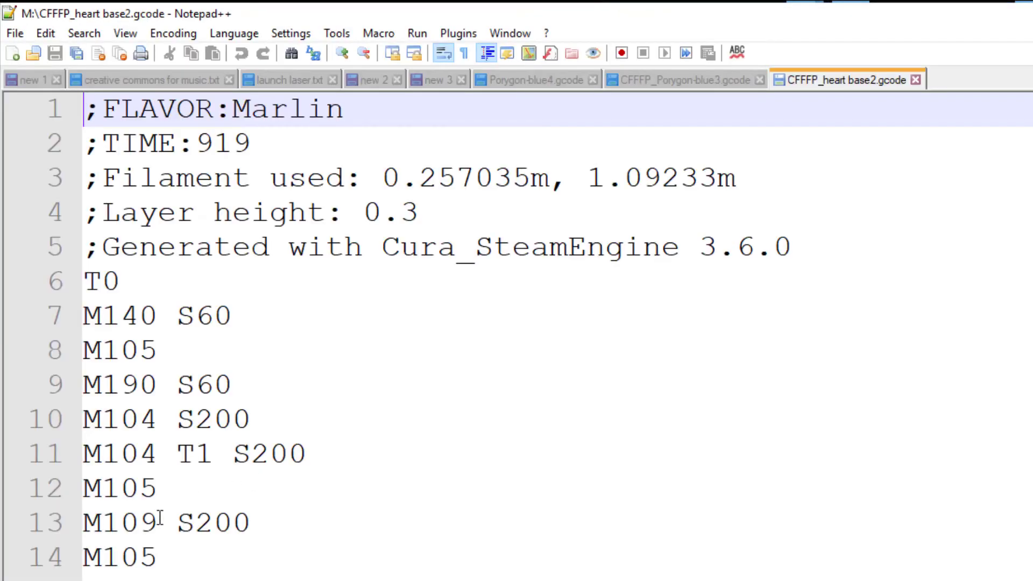
Step: Prefix the M104 T1 S200 and M109 T1 S200 lines with ';' to comment them out
click(85, 453)
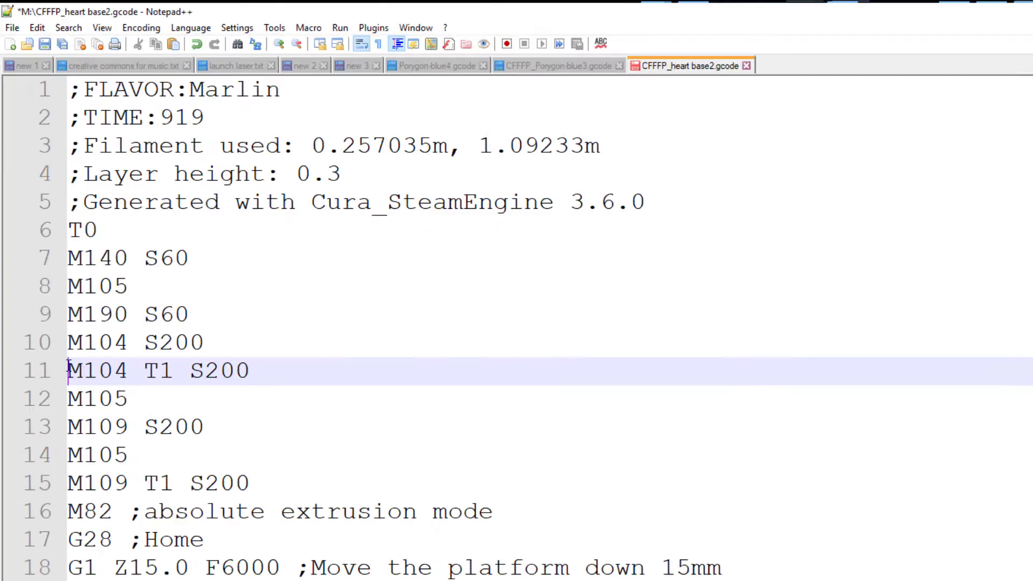
mouse_move(296, 344)
mouse_down()
mouse_move(49, 409)
mouse_move(298, 344)
mouse_up()
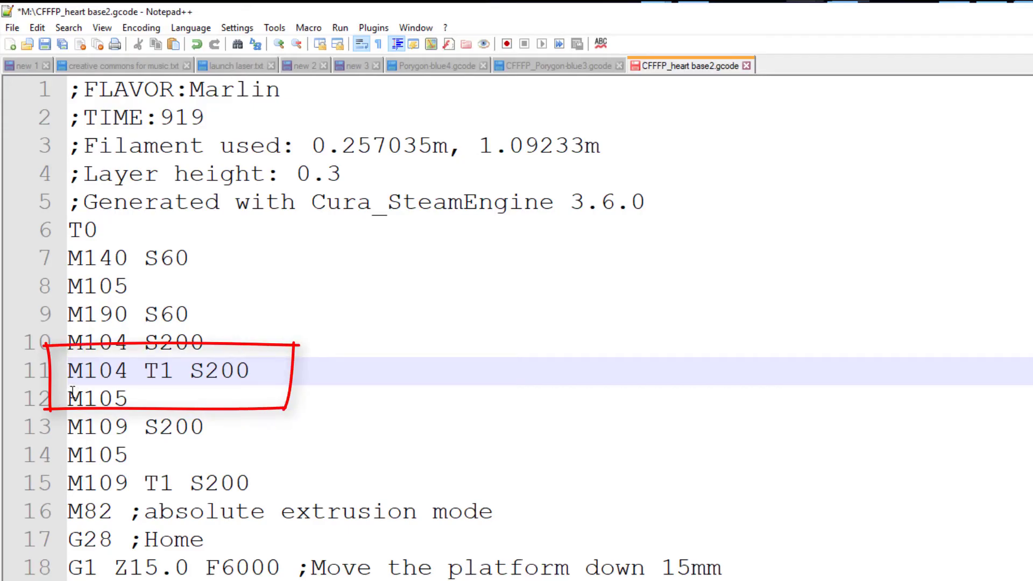
text(;)
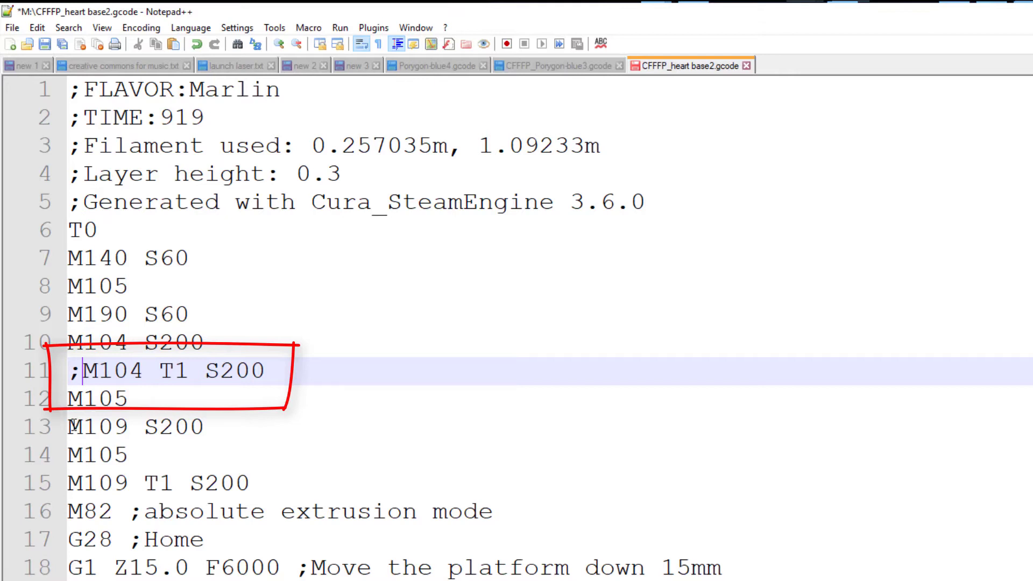
click(72, 426)
mouse_move(45, 459)
mouse_down()
mouse_move(295, 457)
mouse_move(45, 461)
mouse_up()
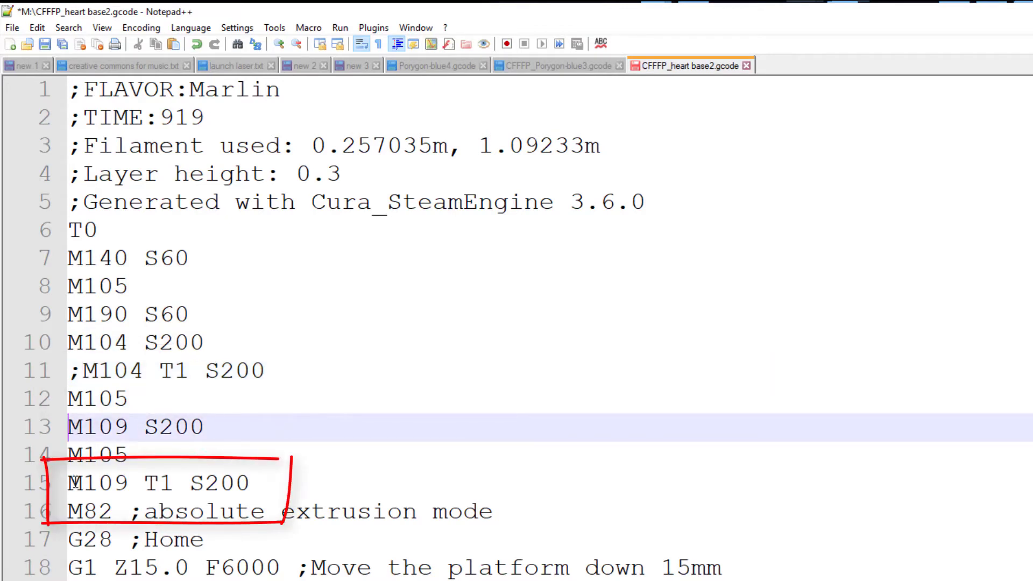
click(70, 483)
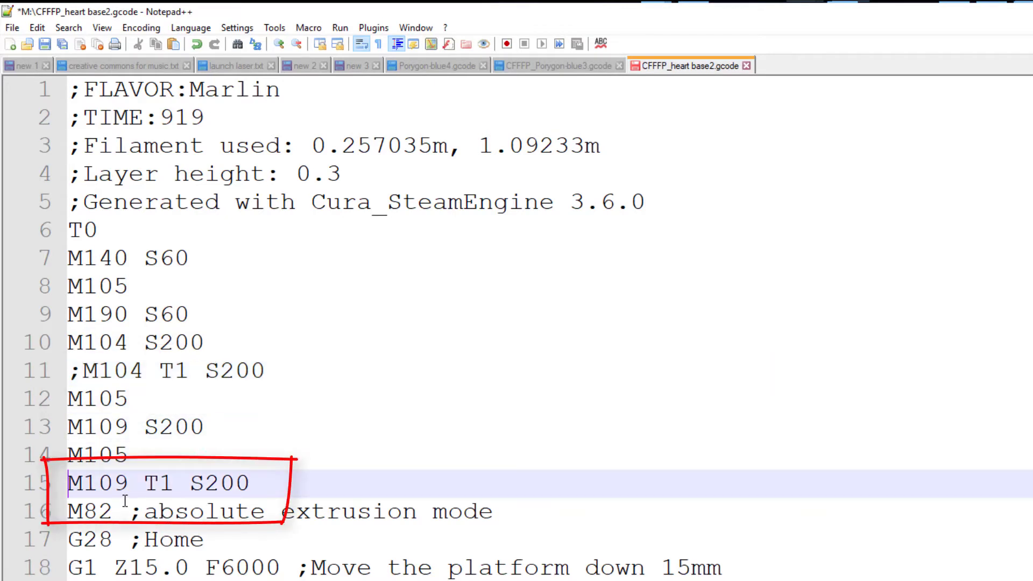
text(;)
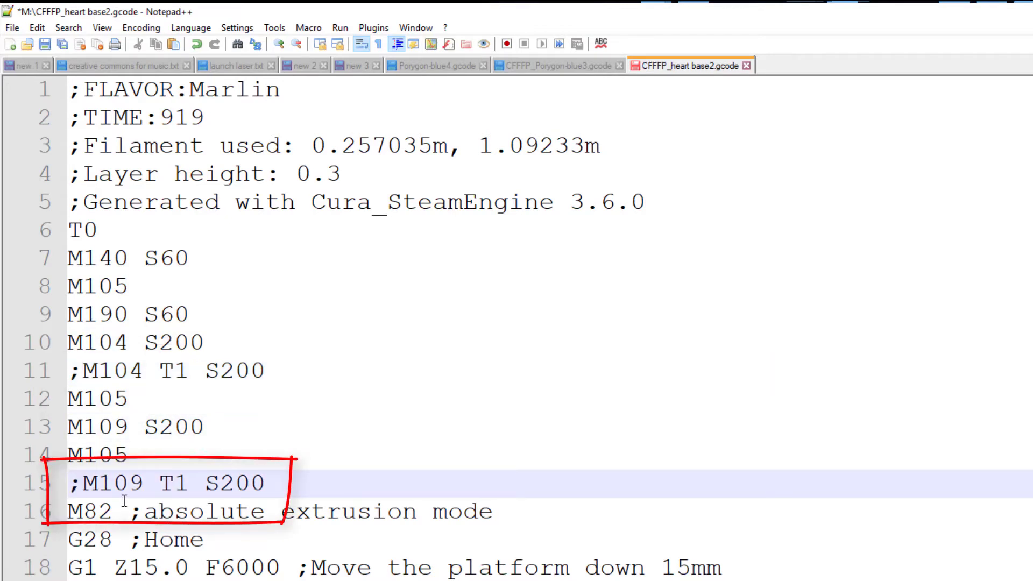
Step: Save the edited G-code and return to the USB drive folder with Alt+Tab
click(174, 511)
click(49, 44)
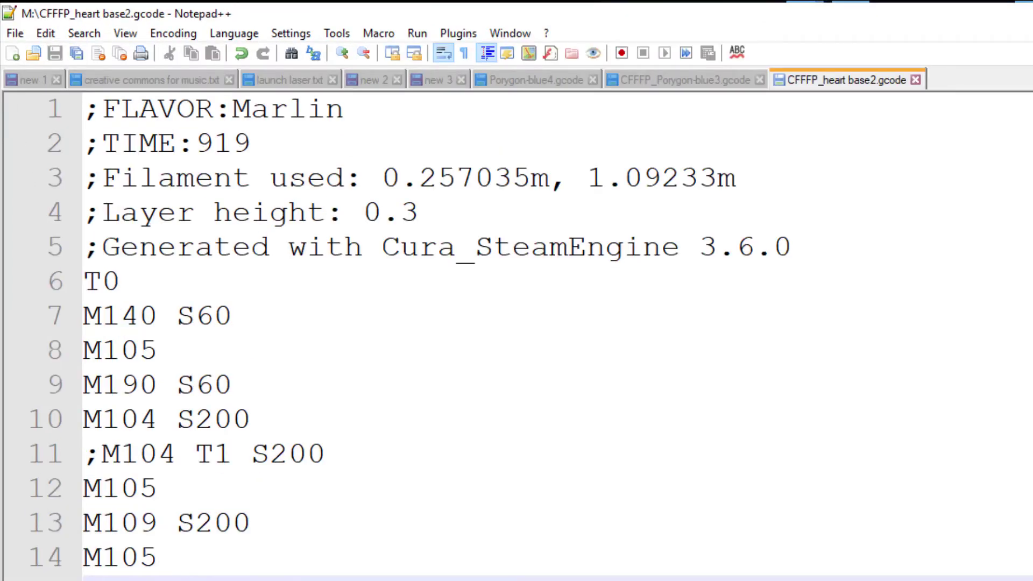
key(alt+Tab)
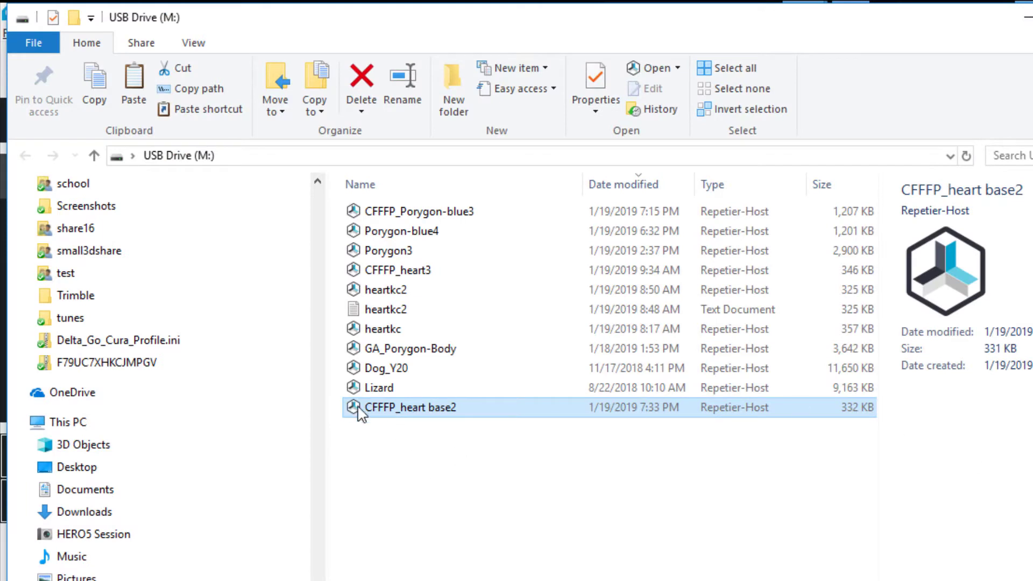